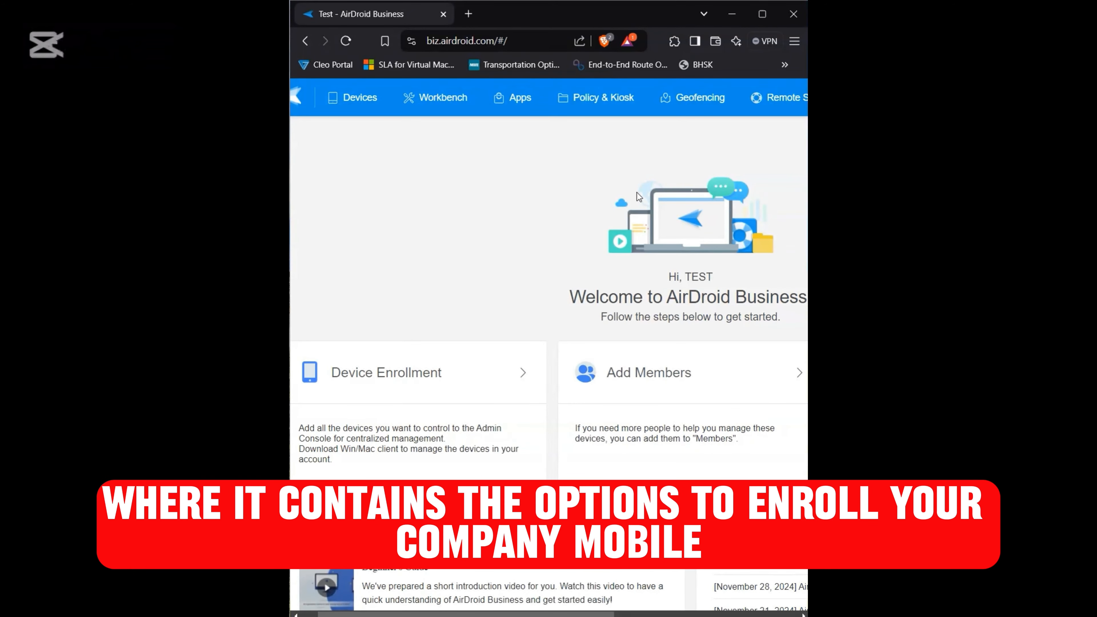
Step: Open the device enrollment page for Windows devices in the Devices section of the admin console
left_click(521, 106)
left_click(395, 107)
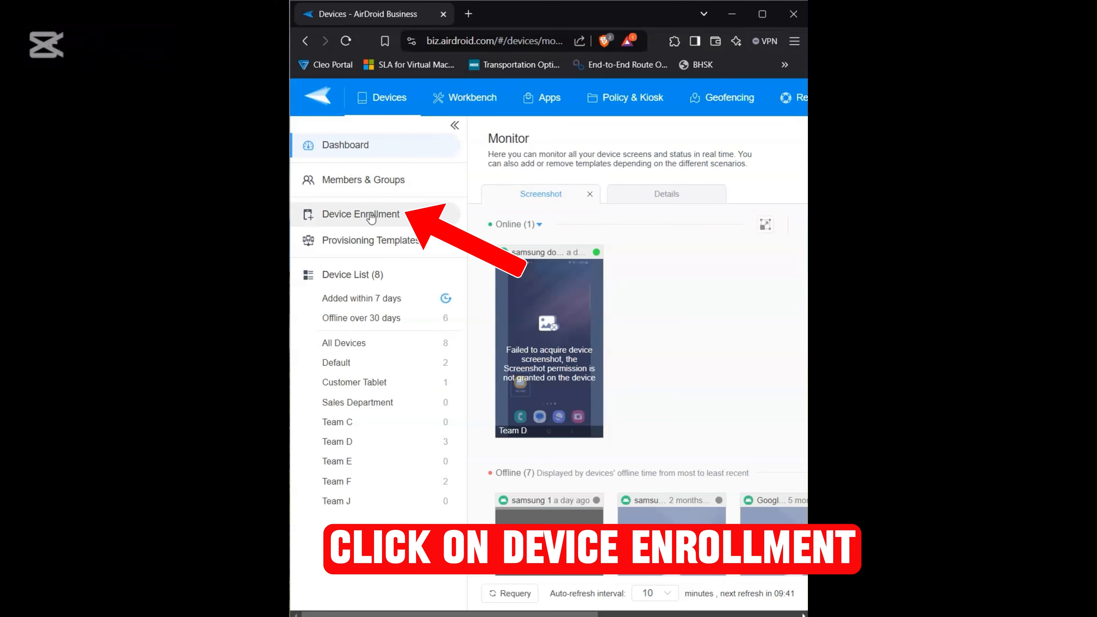
left_click(369, 219)
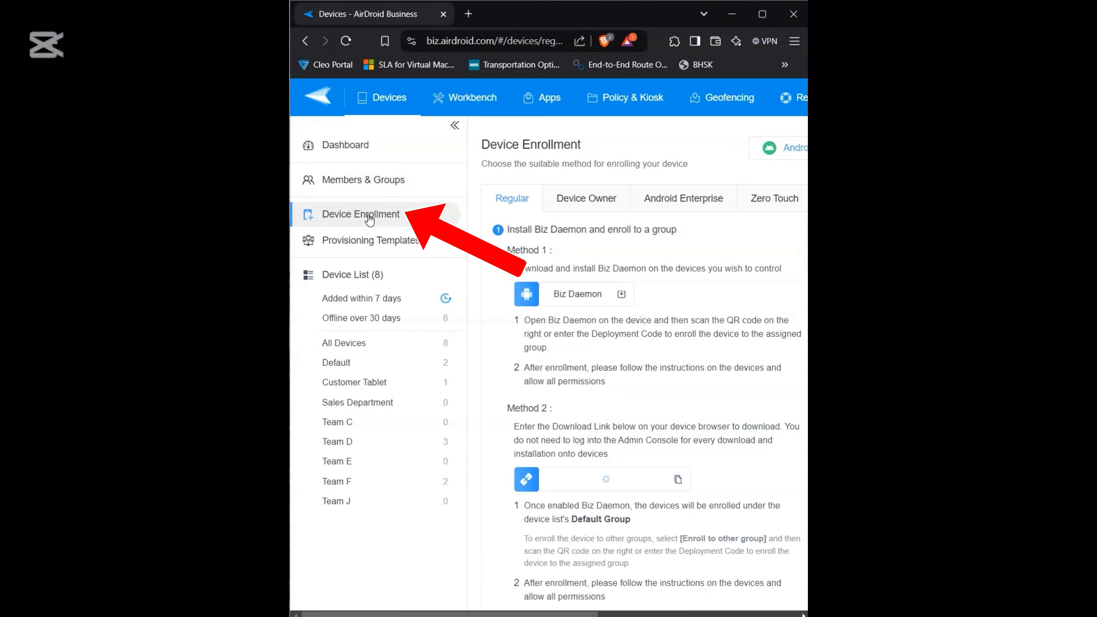
scroll(576, 258, "right", 3)
left_click(754, 148)
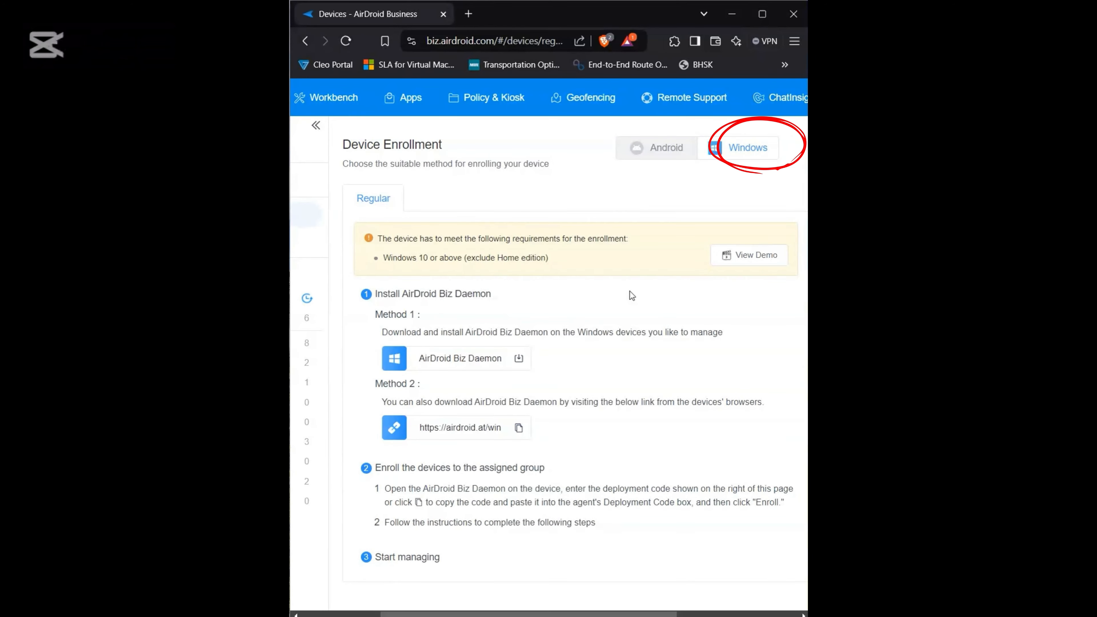
Step: Get the AirDroid Biz Daemon installer from airdroid.at/win on the Windows device and open it
scroll(630, 291, "right", 1)
scroll(629, 291, "right", 1)
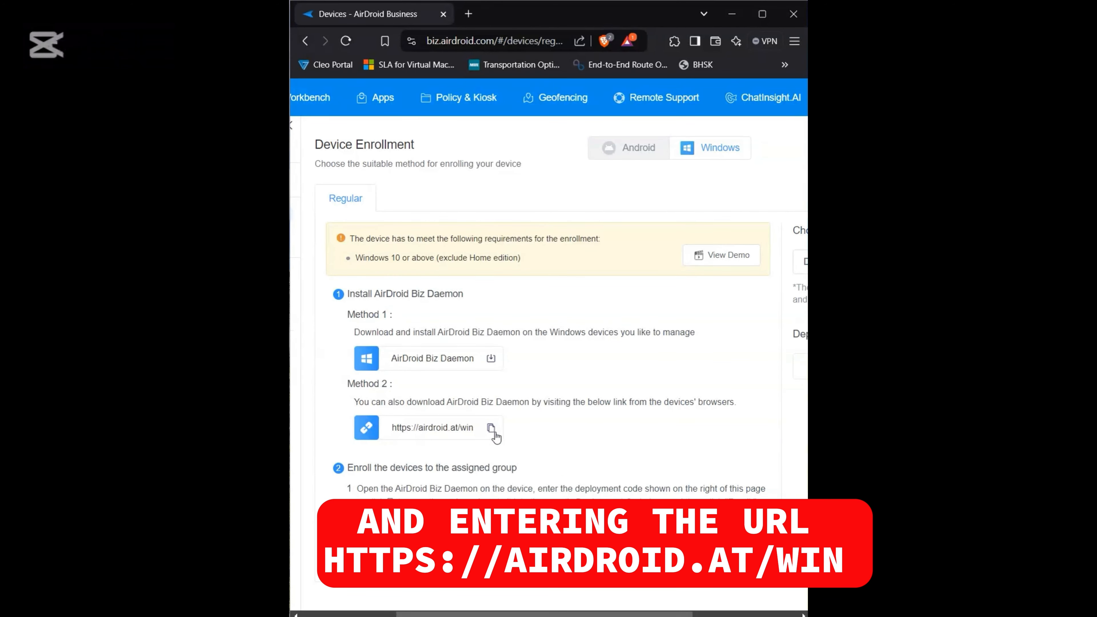
scroll(495, 434, "right", 5)
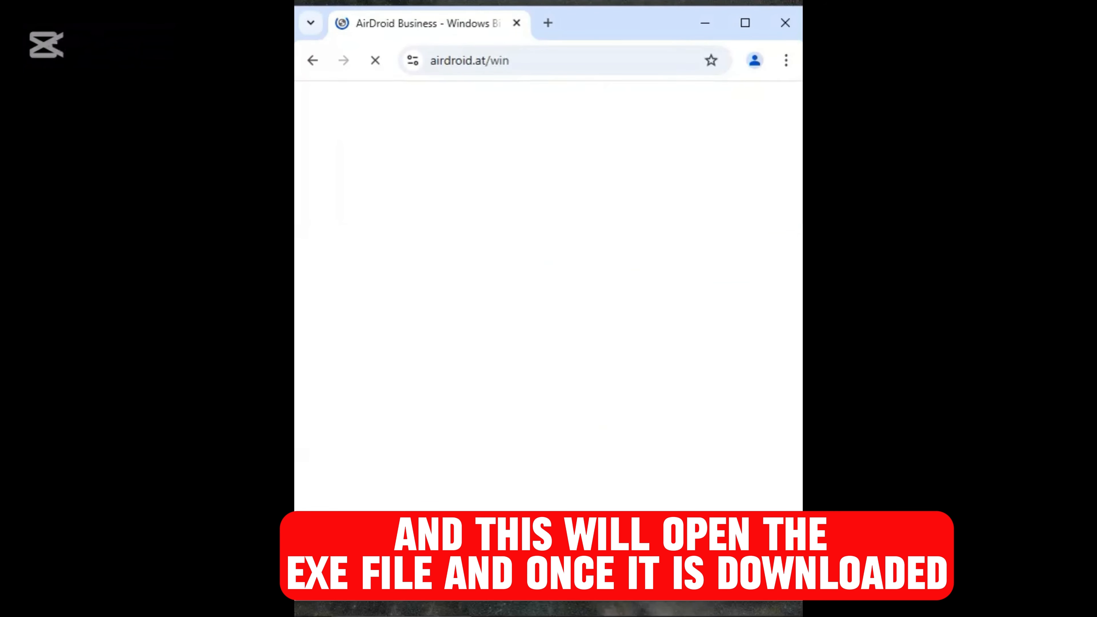
left_click(536, 145)
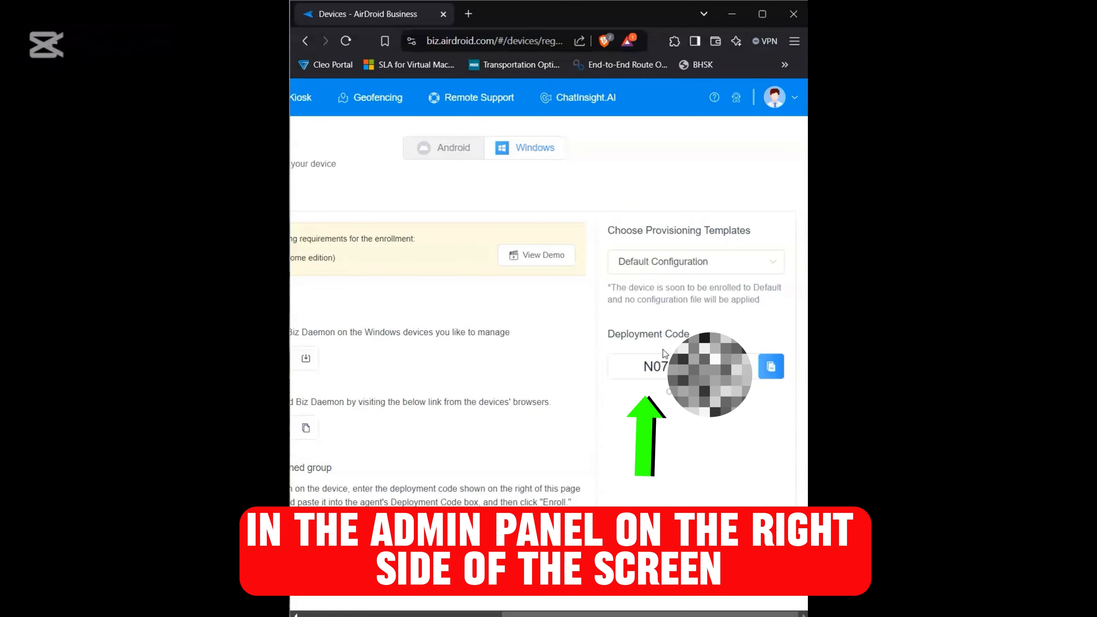
Step: Register the Windows device in the Windows MDM Agent with the admin console's deployment code and confirm enrollment to the Default Group
double_click(694, 367)
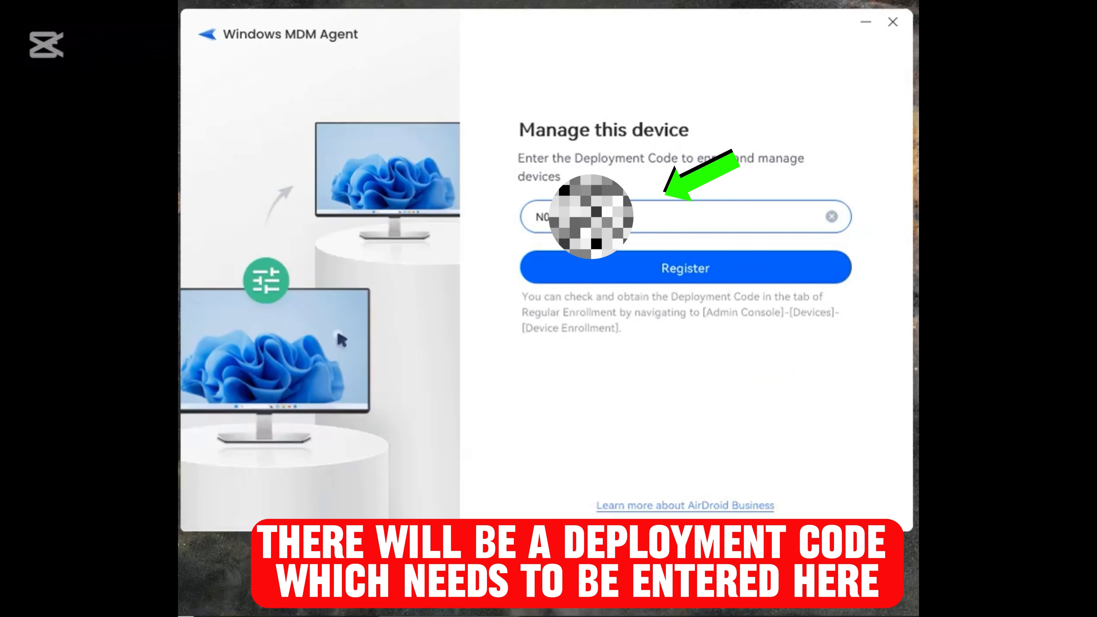
left_click(725, 272)
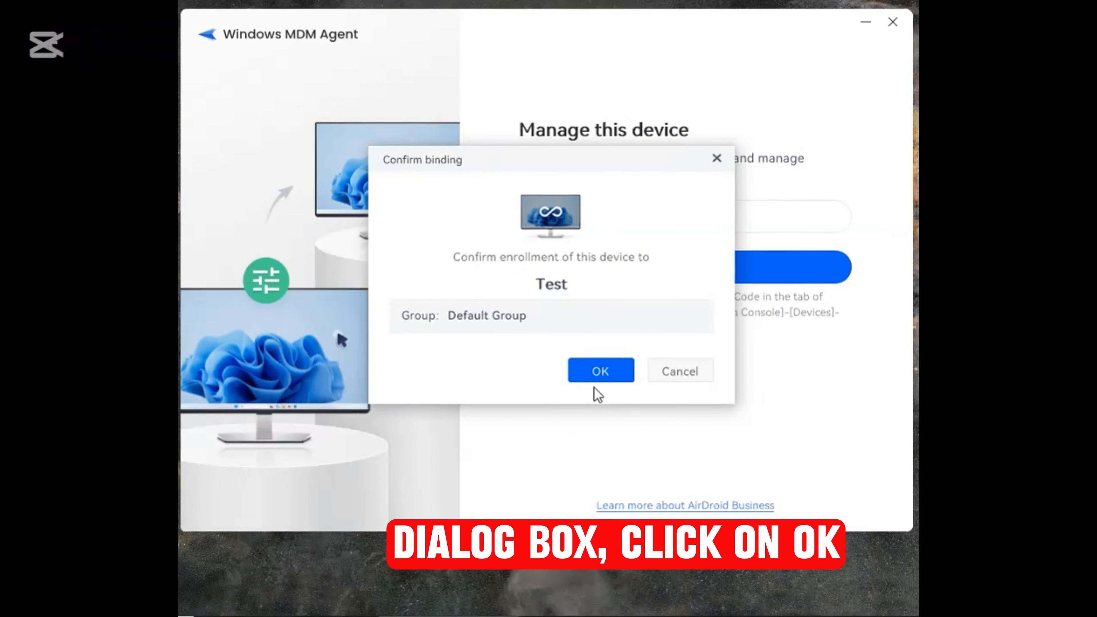
left_click(600, 376)
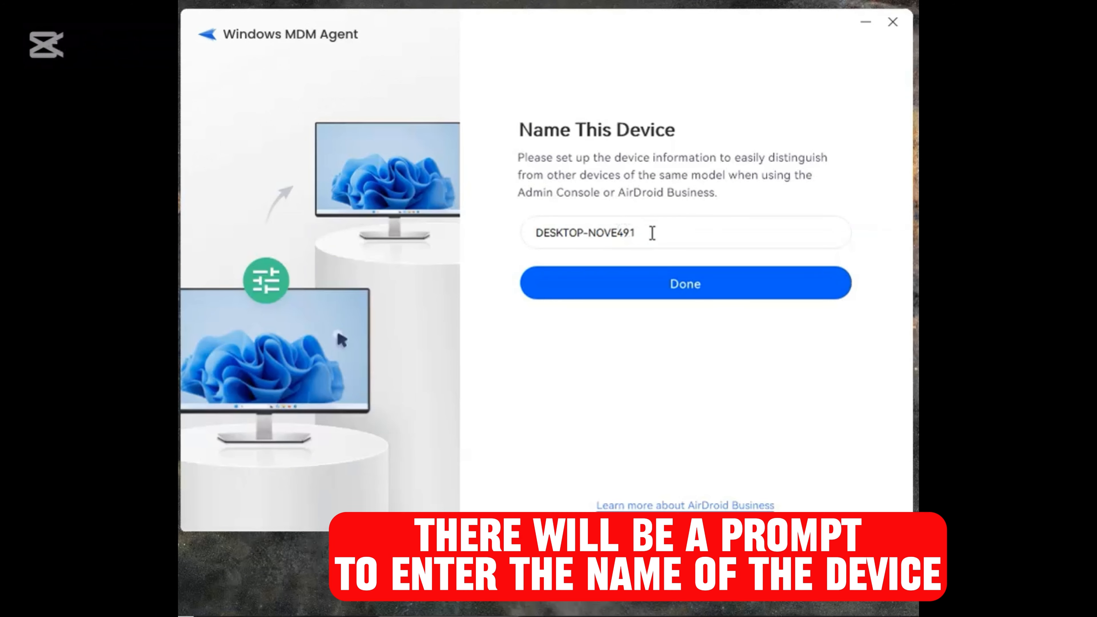
Step: Accept DESKTOP-NOVE491 as the device name and complete the enrollment
left_click(633, 232)
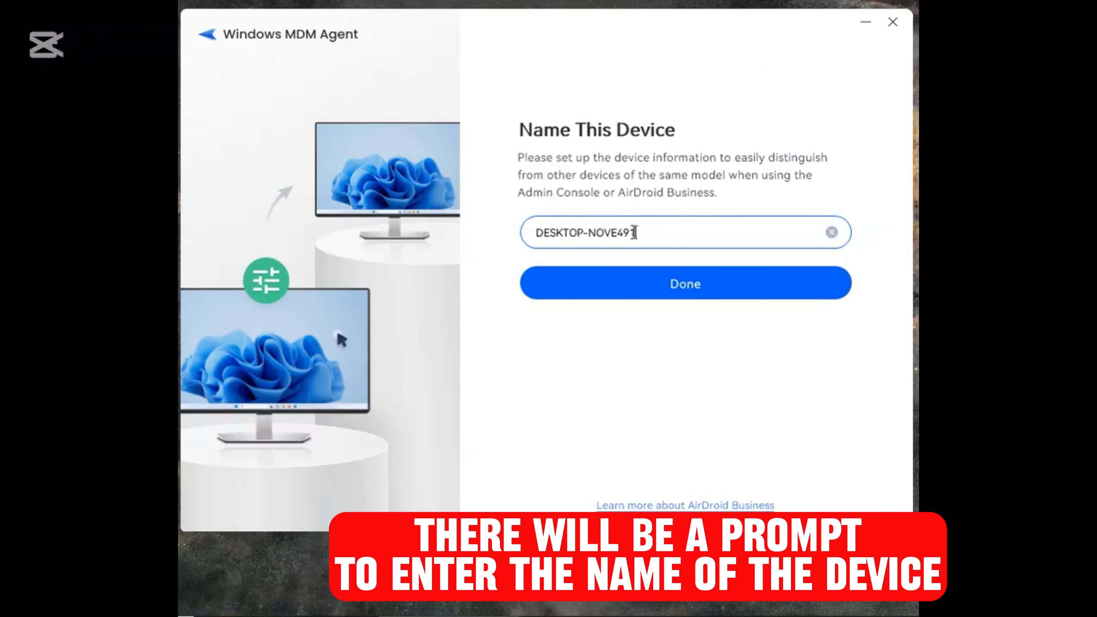
left_click_drag(594, 233, 532, 238)
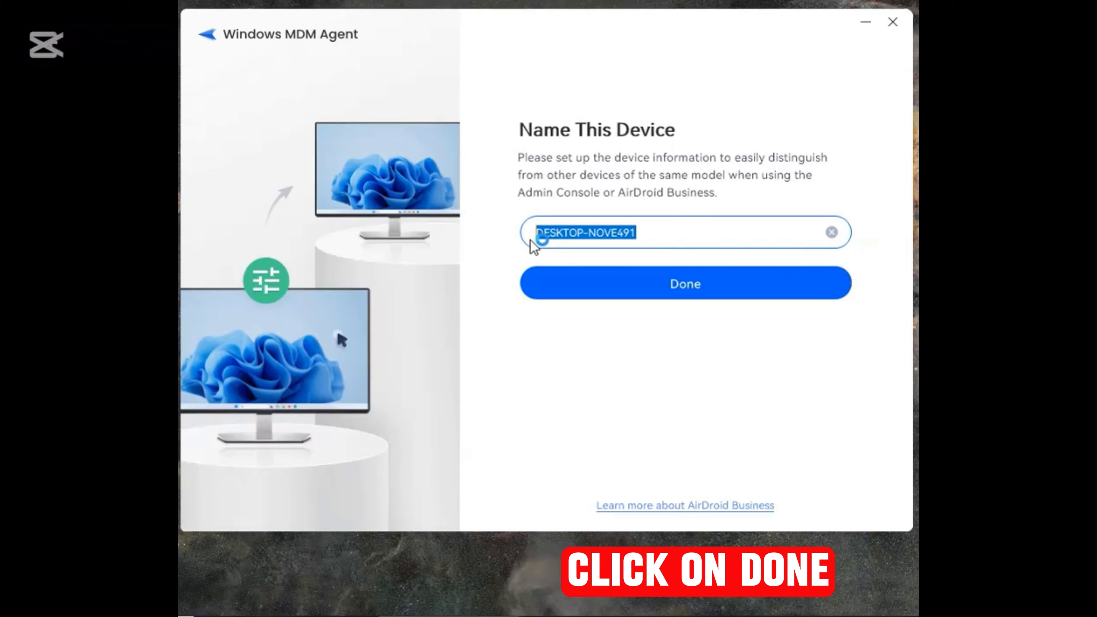
left_click(700, 292)
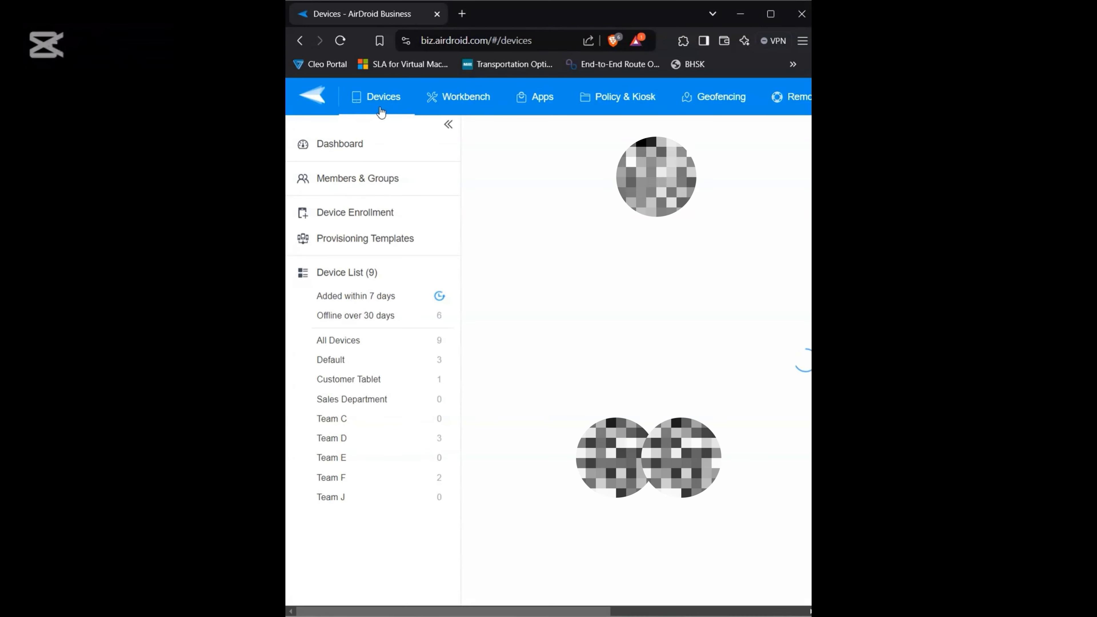
Step: Open DESKTOP-NOVE491 from the list of all devices in the admin console and examine its device details and available remote operations
left_click(380, 108)
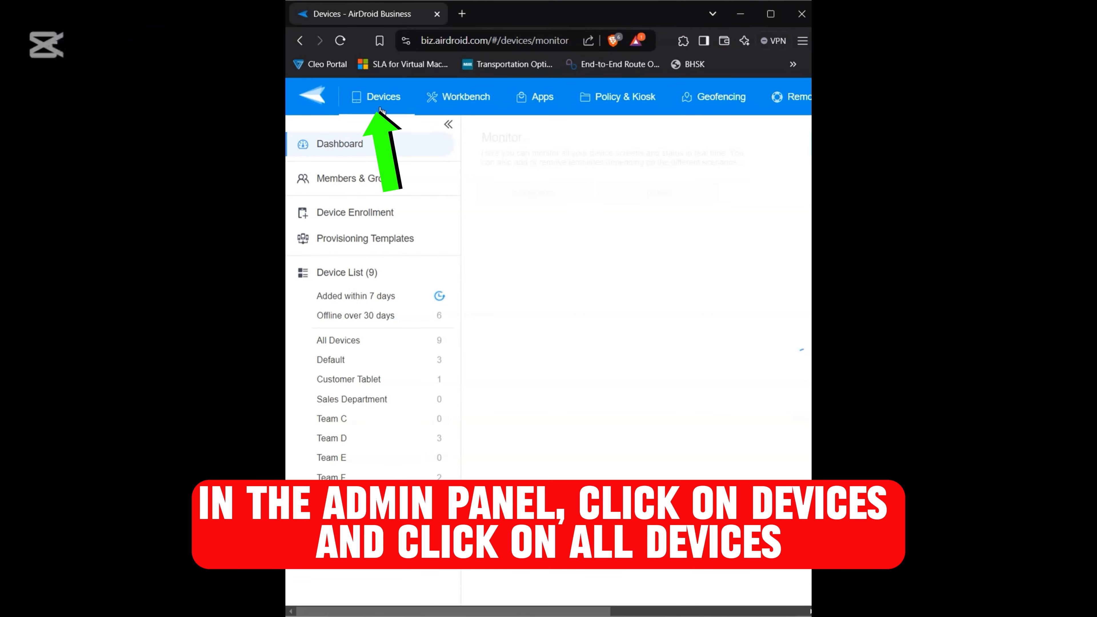
left_click(336, 344)
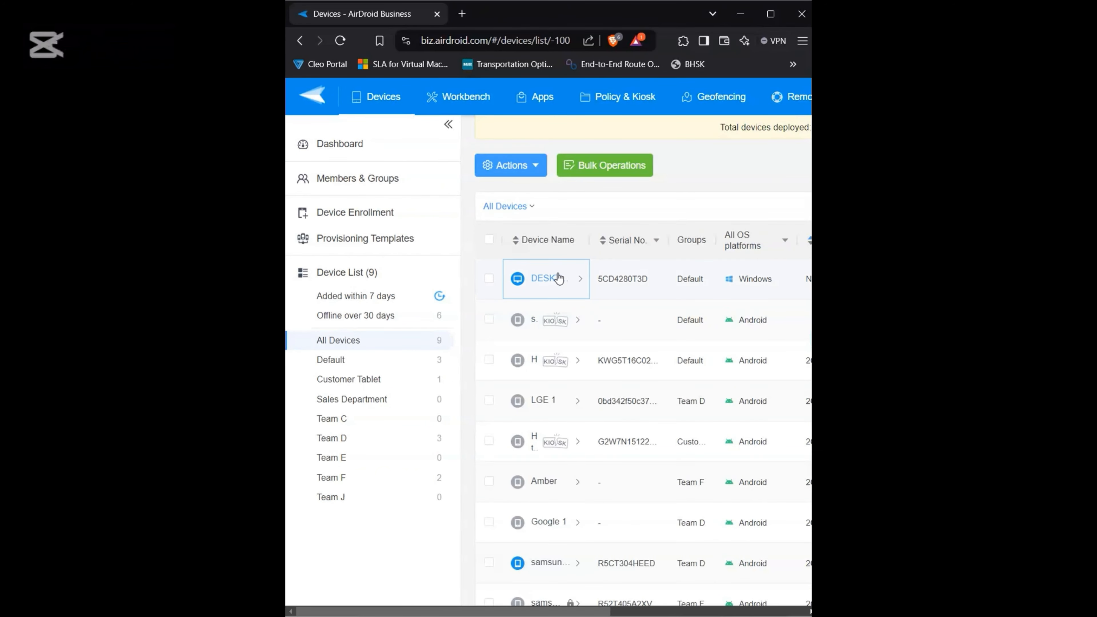
left_click(548, 279)
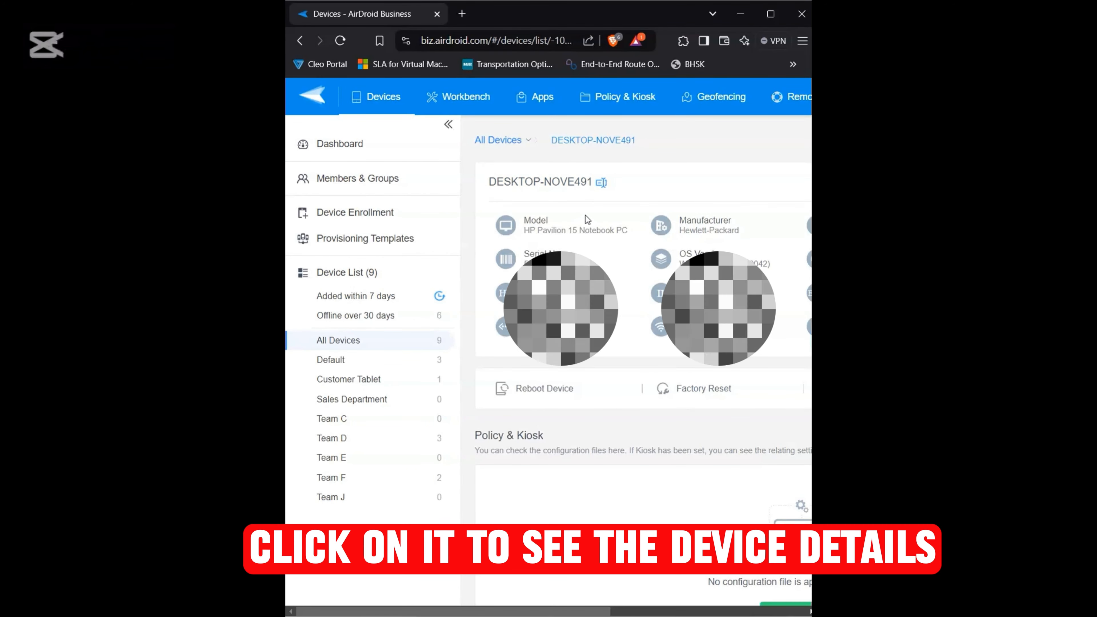
scroll(585, 216, "right", 2)
scroll(585, 214, "right", 3)
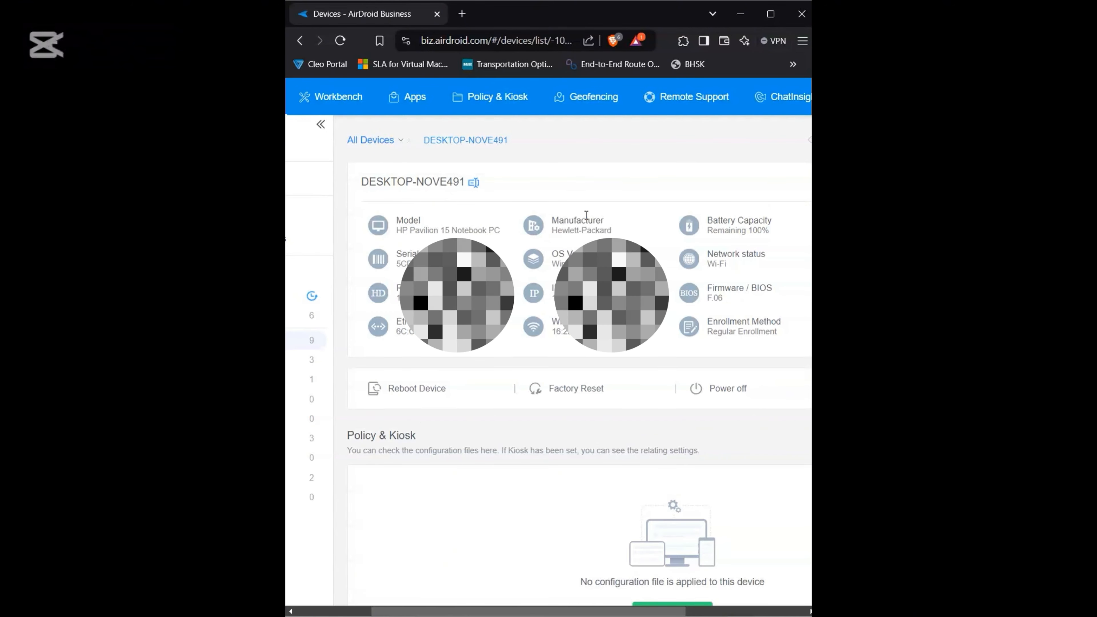
scroll(586, 214, "left", 3)
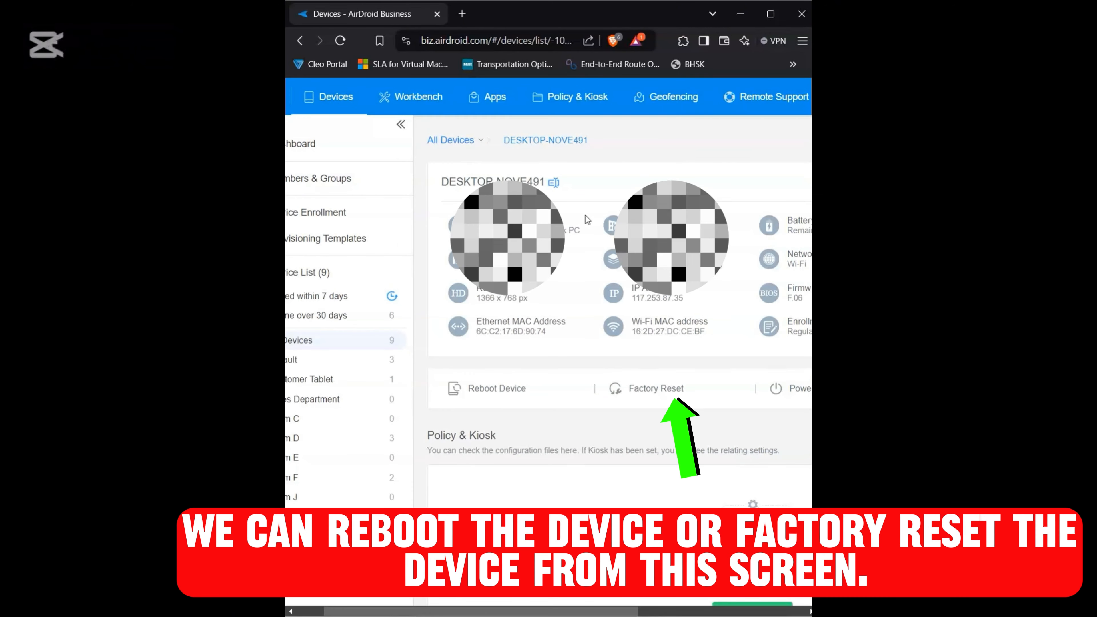
scroll(586, 215, "down", 2)
scroll(591, 348, "right", 2)
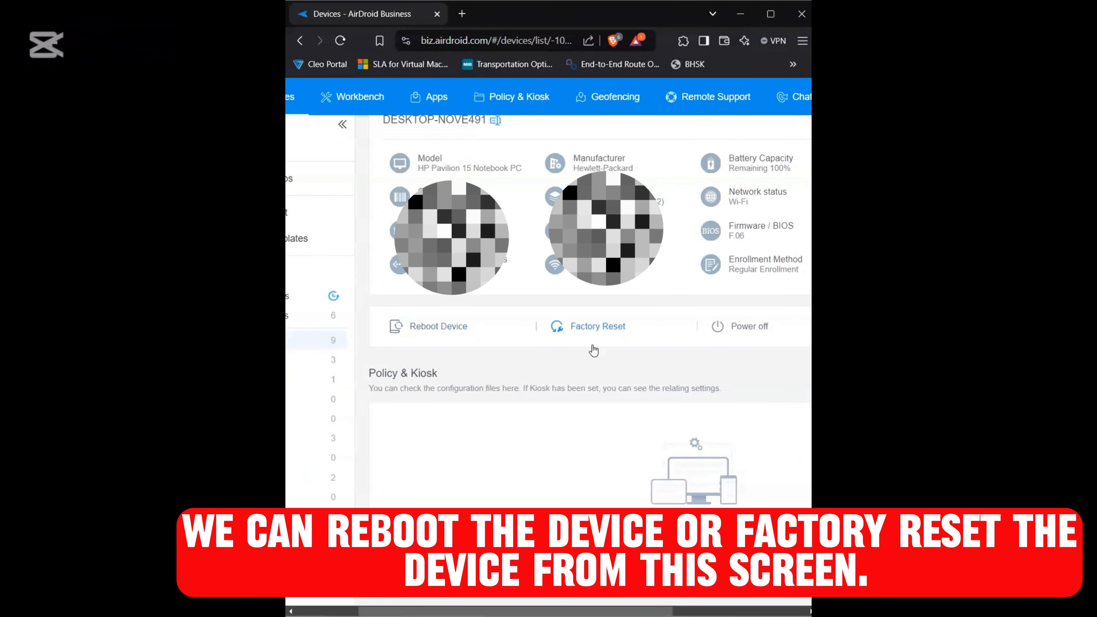
scroll(590, 347, "up", 2)
scroll(590, 348, "left", 3)
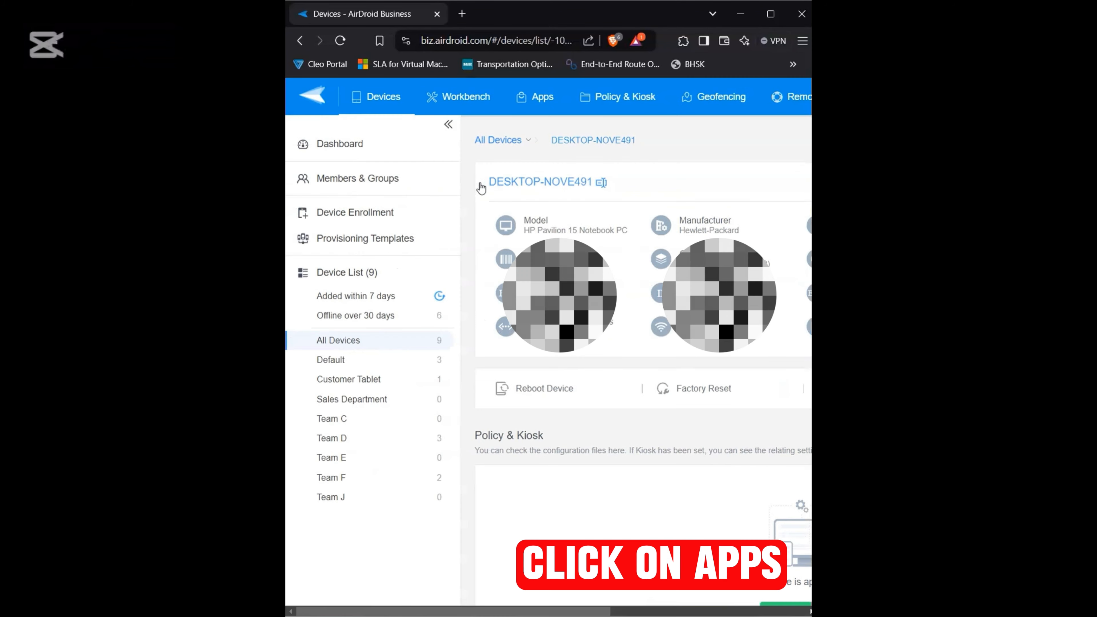
Step: Open Patch Management for apps and examine the patch status, missing patch severity and affected Windows versions
left_click(542, 100)
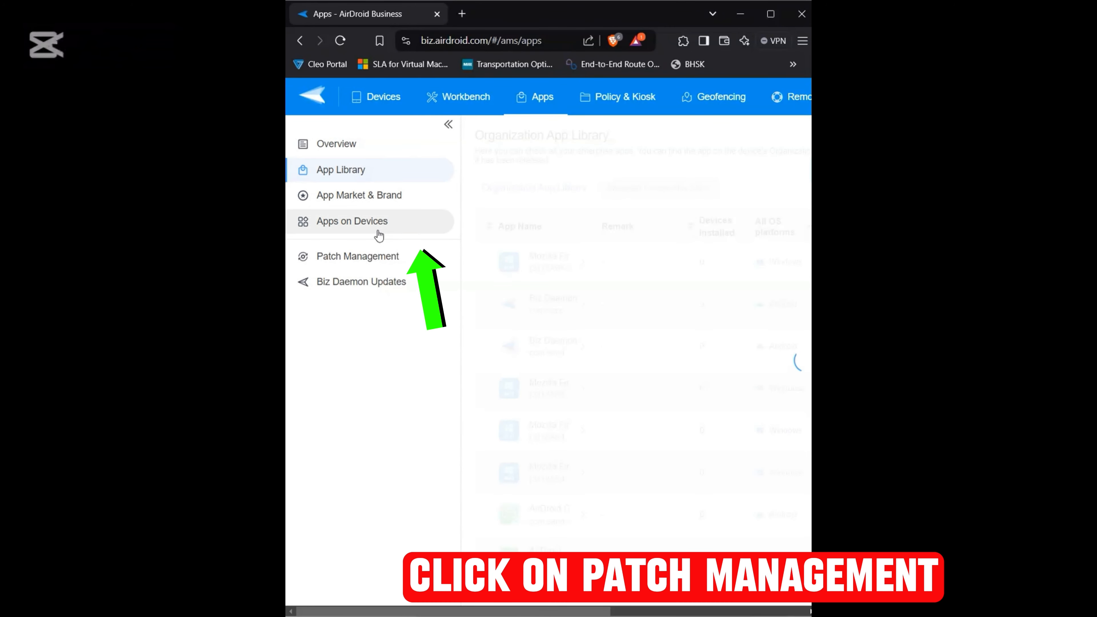
left_click(366, 256)
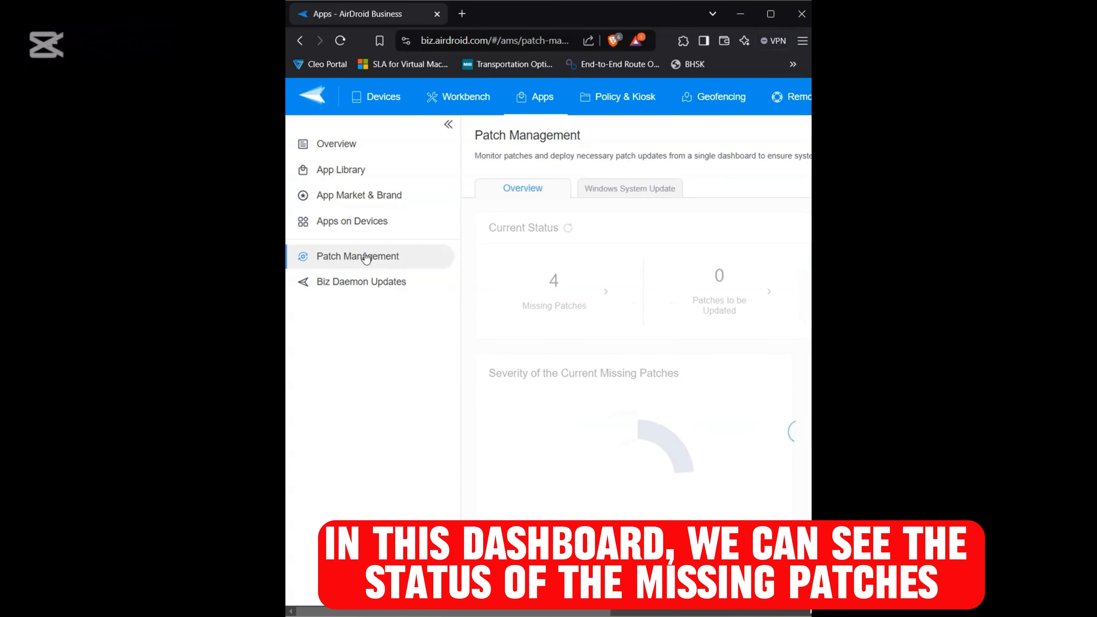
scroll(567, 294, "right", 5)
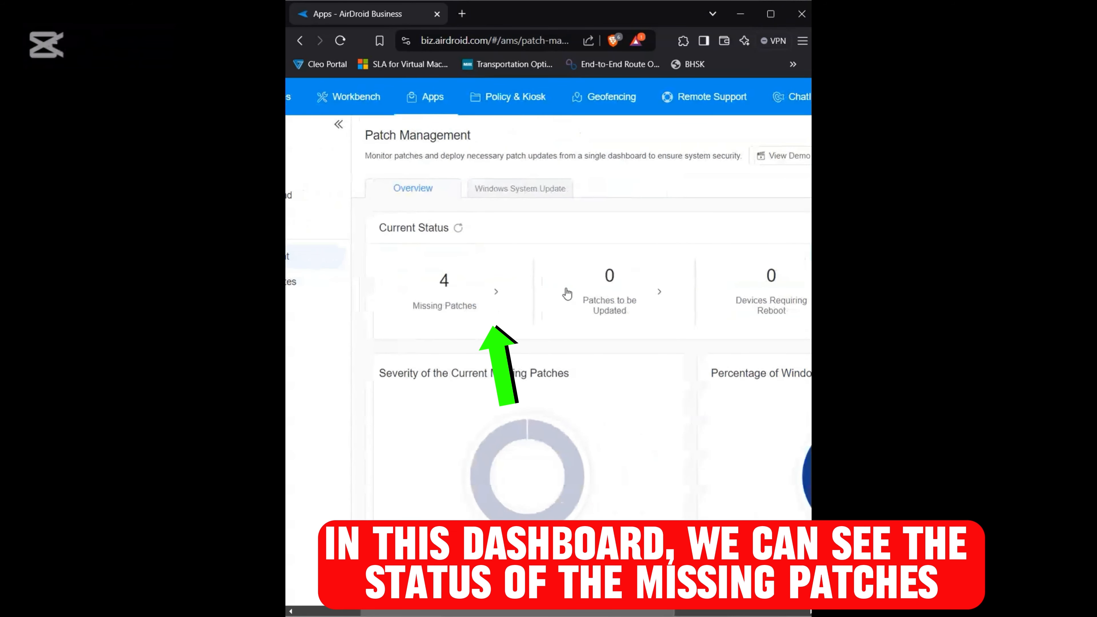
scroll(567, 294, "right", 1)
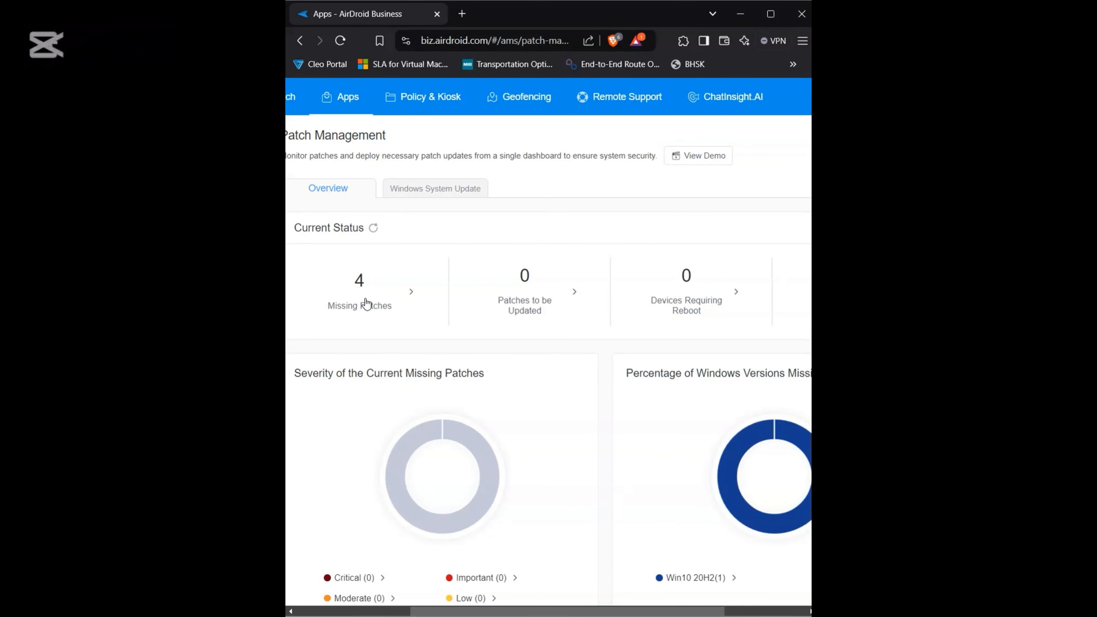
scroll(366, 303, "down", 1)
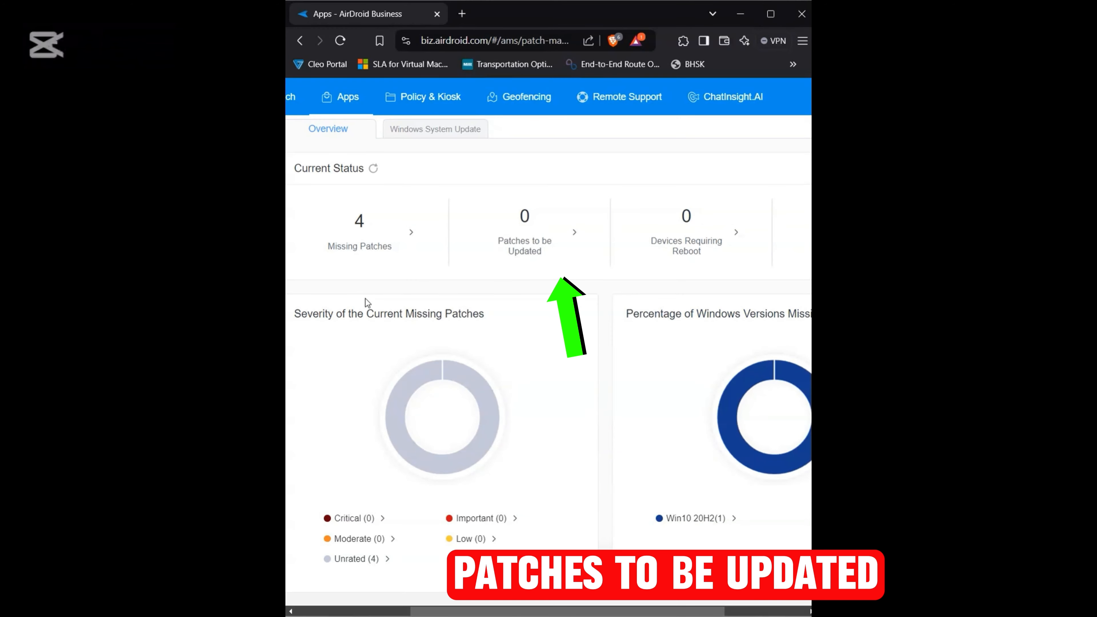
scroll(365, 298, "up", 1)
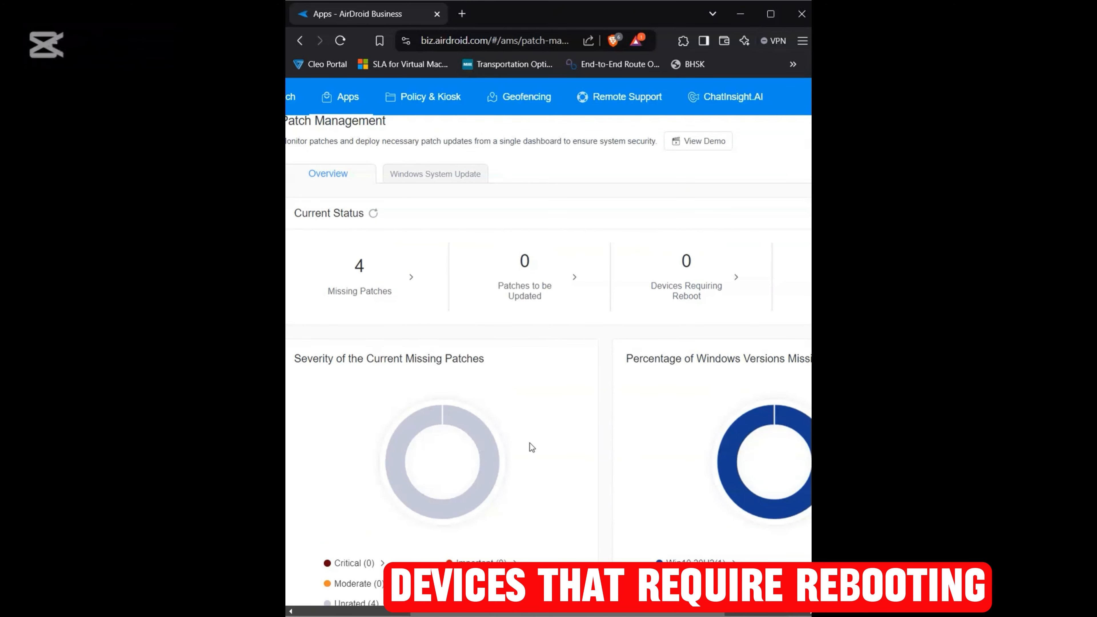
scroll(532, 447, "down", 1)
scroll(531, 447, "right", 3)
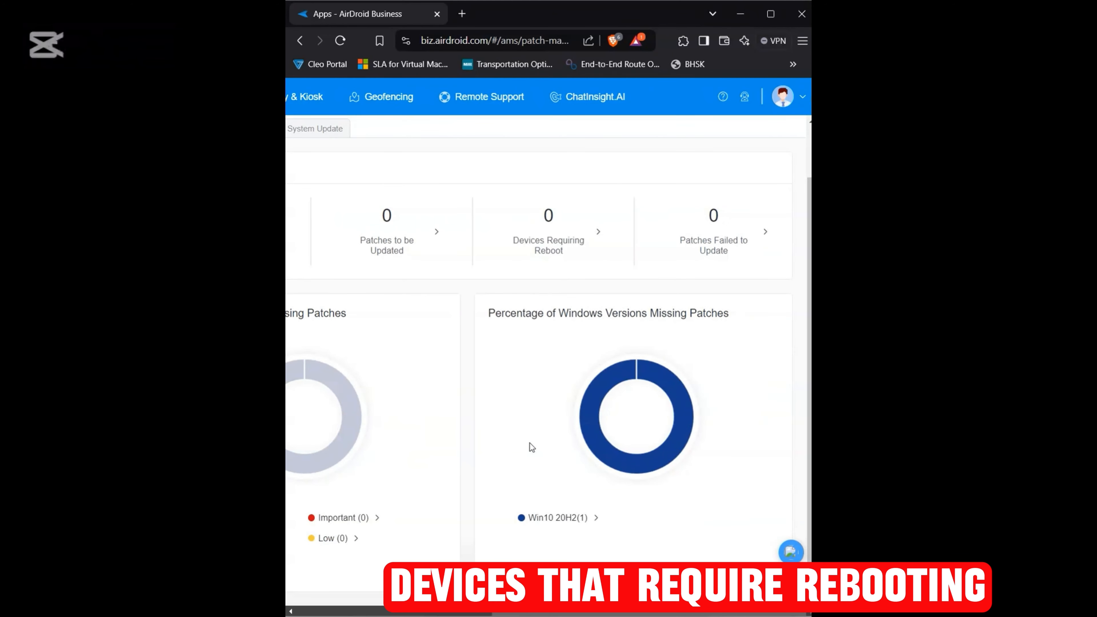
scroll(532, 447, "left", 3)
scroll(531, 447, "up", 1)
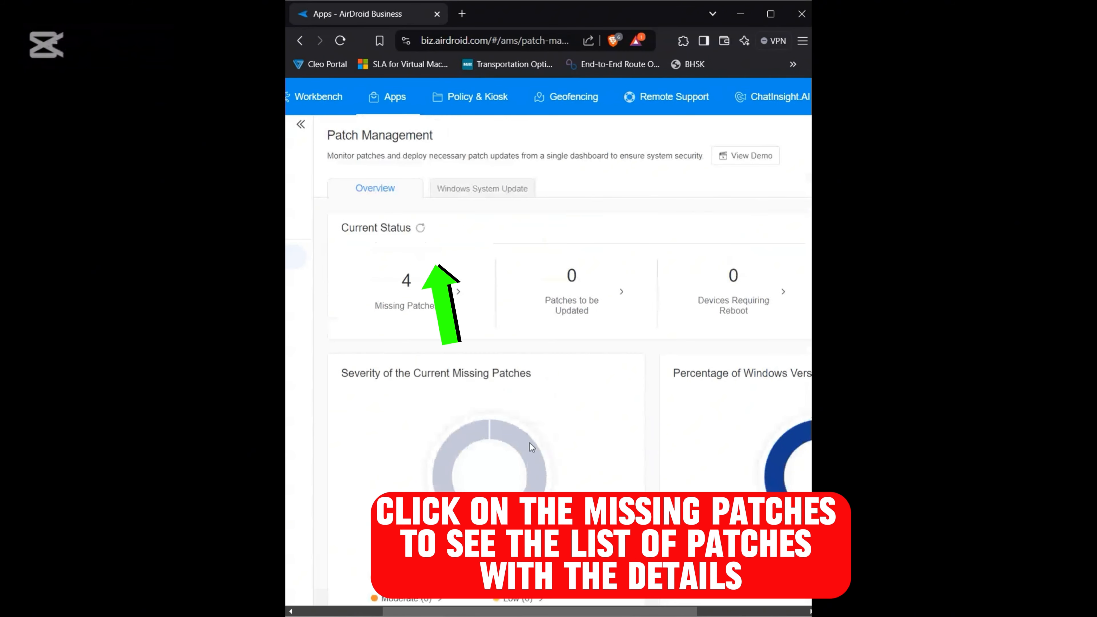
Step: List the missing patches and open the update information of the 2024-10 Update for Windows 10 Version 20H2 (KB5001716)
left_click(429, 297)
scroll(429, 297, "left", 1)
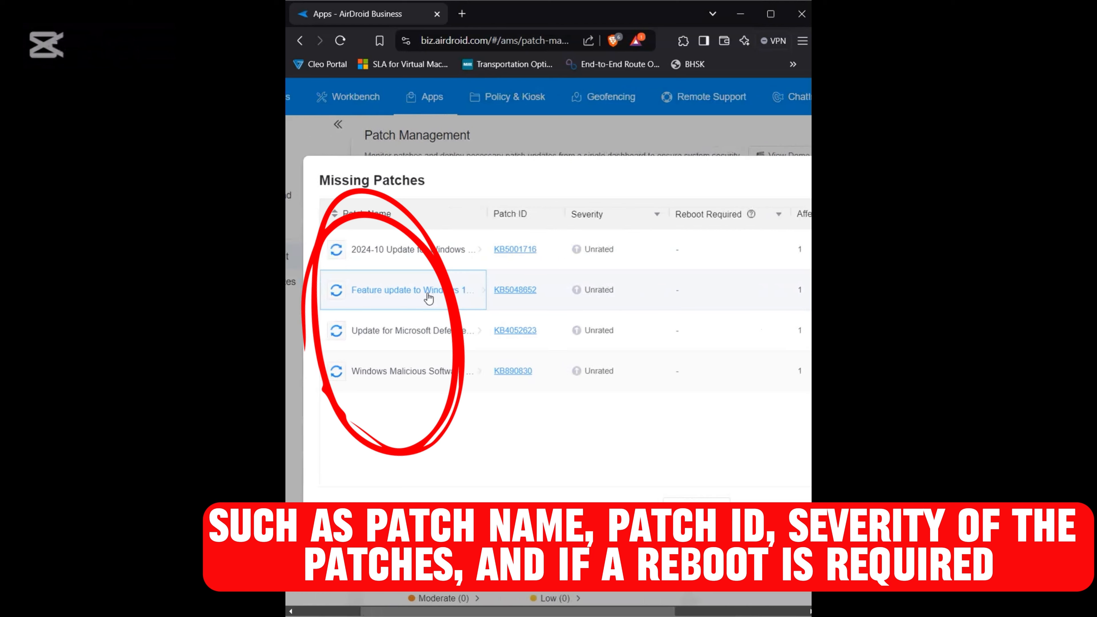
scroll(428, 298, "left", 1)
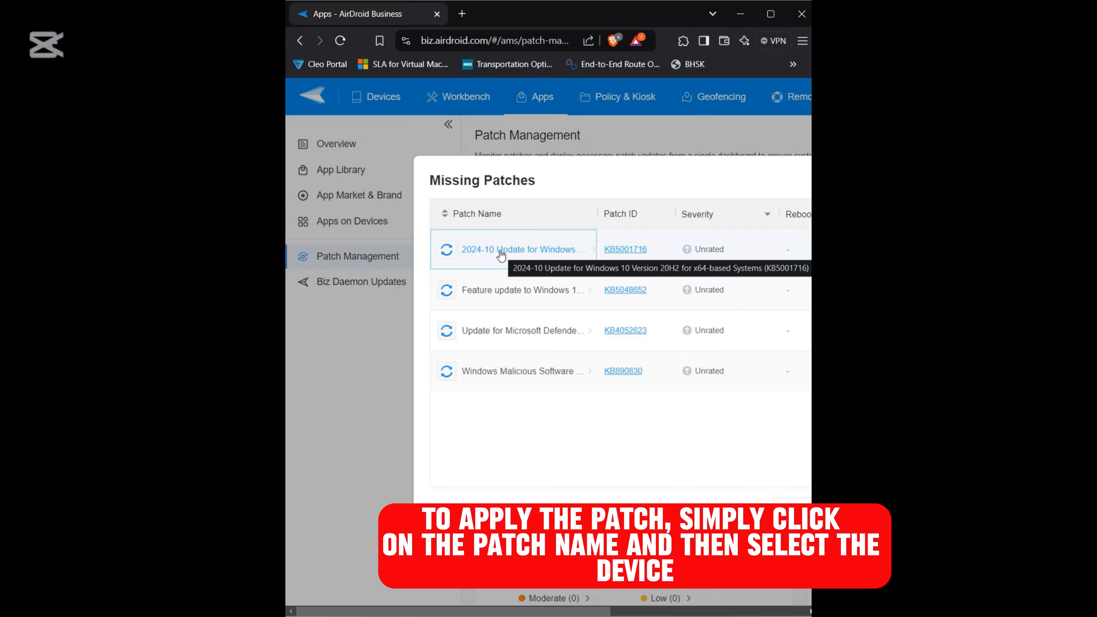
left_click(500, 250)
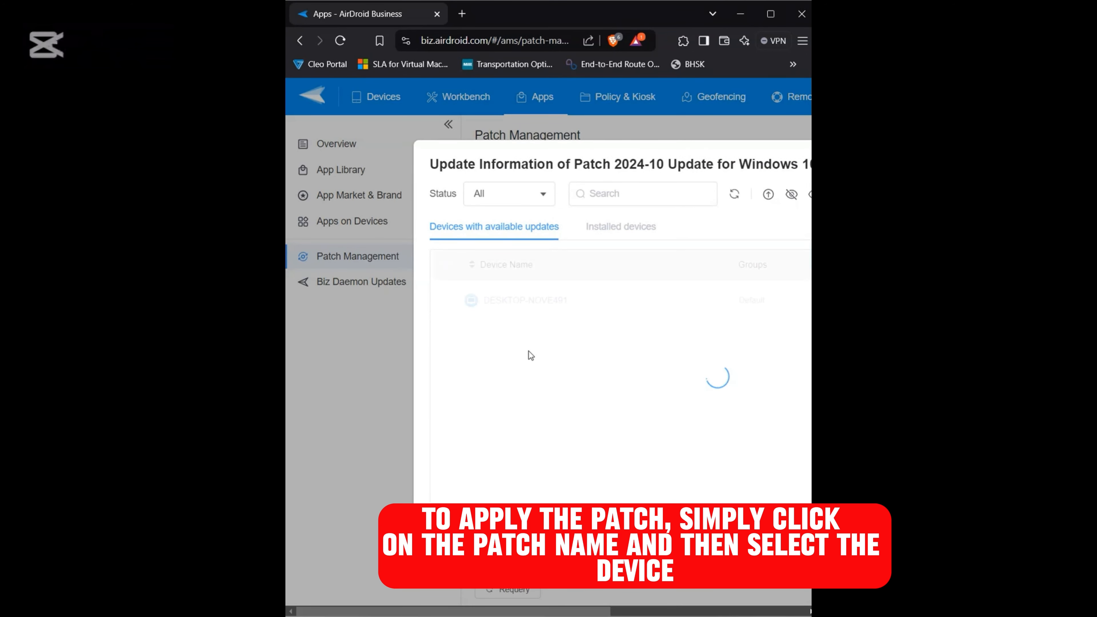
Step: Select DESKTOP-NOVE491 and update patch KB5001716 on it
scroll(529, 351, "right", 3)
left_click(325, 300)
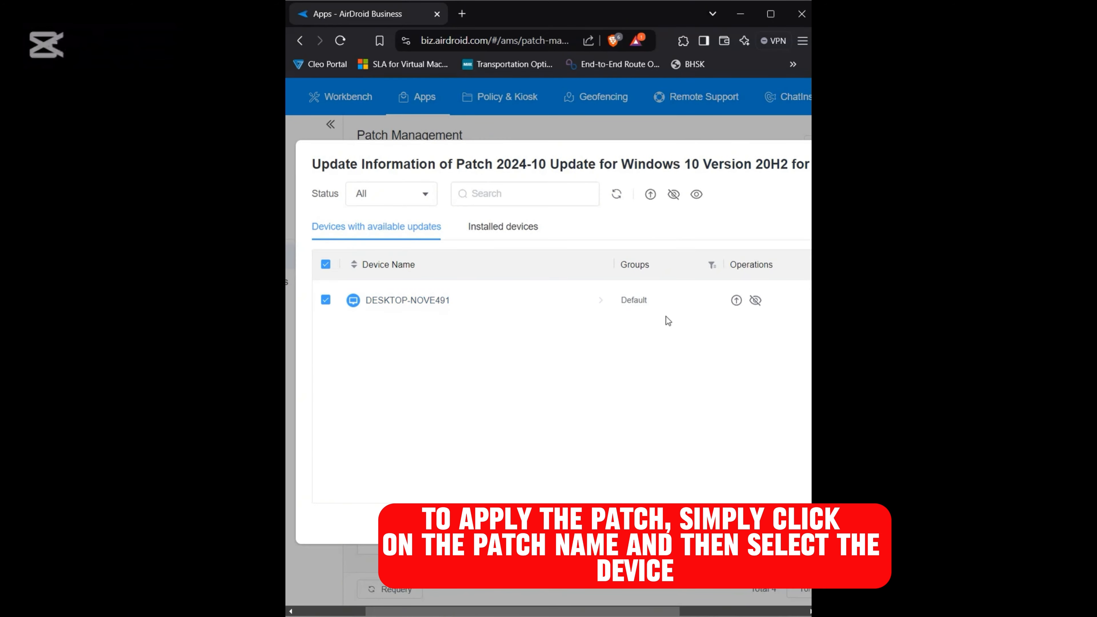
left_click(736, 300)
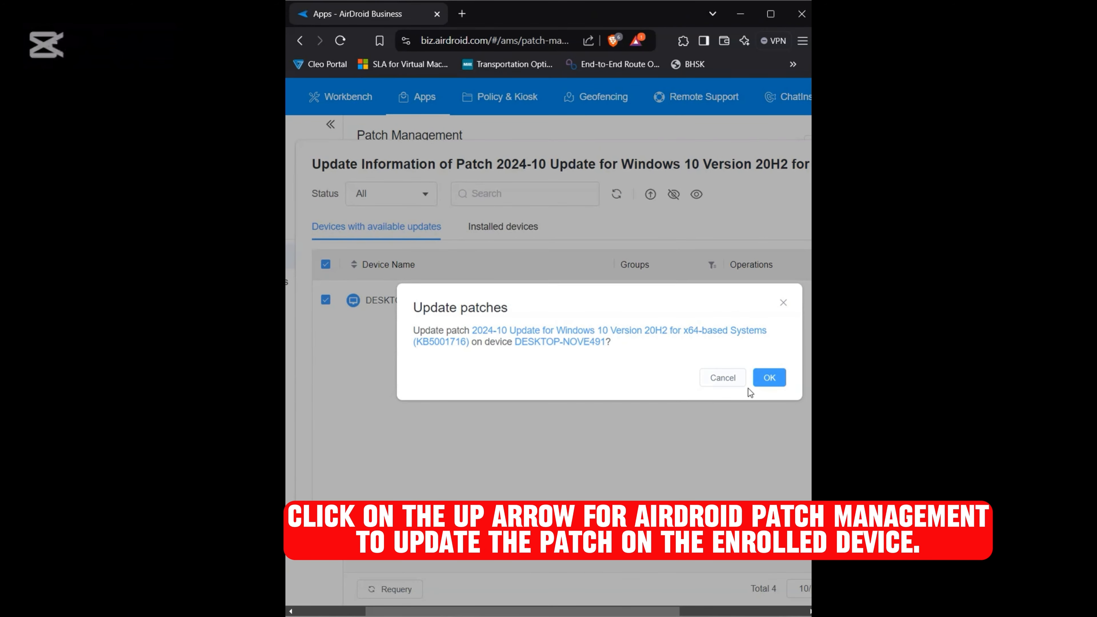
left_click(769, 378)
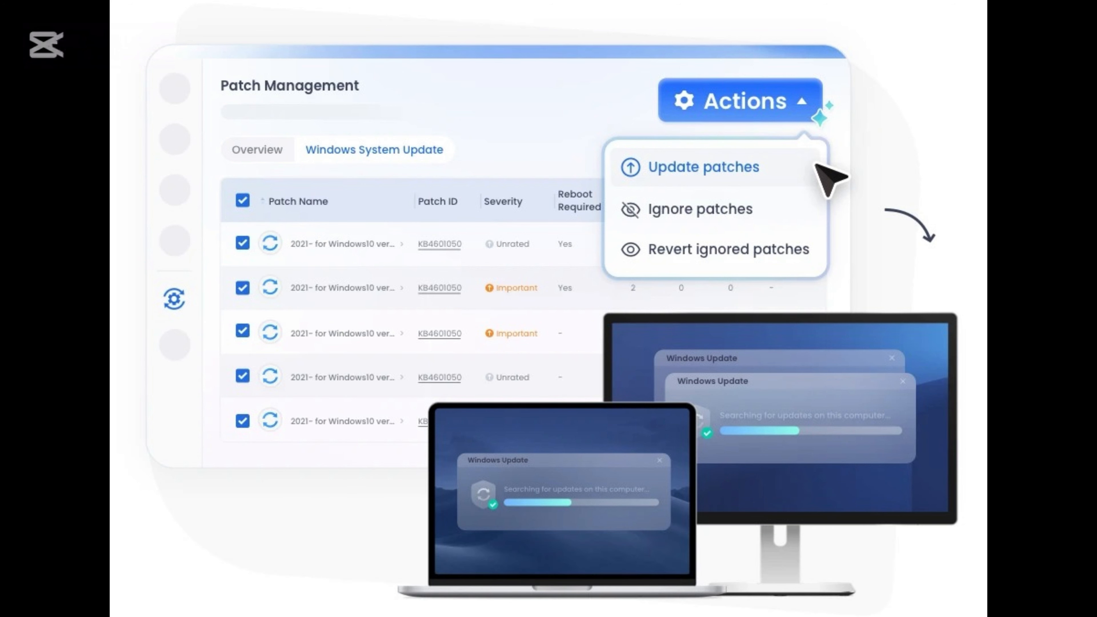
Step: Filter the Policy & Kiosk config files to Windows and open the patch settings policy
left_click(326, 303)
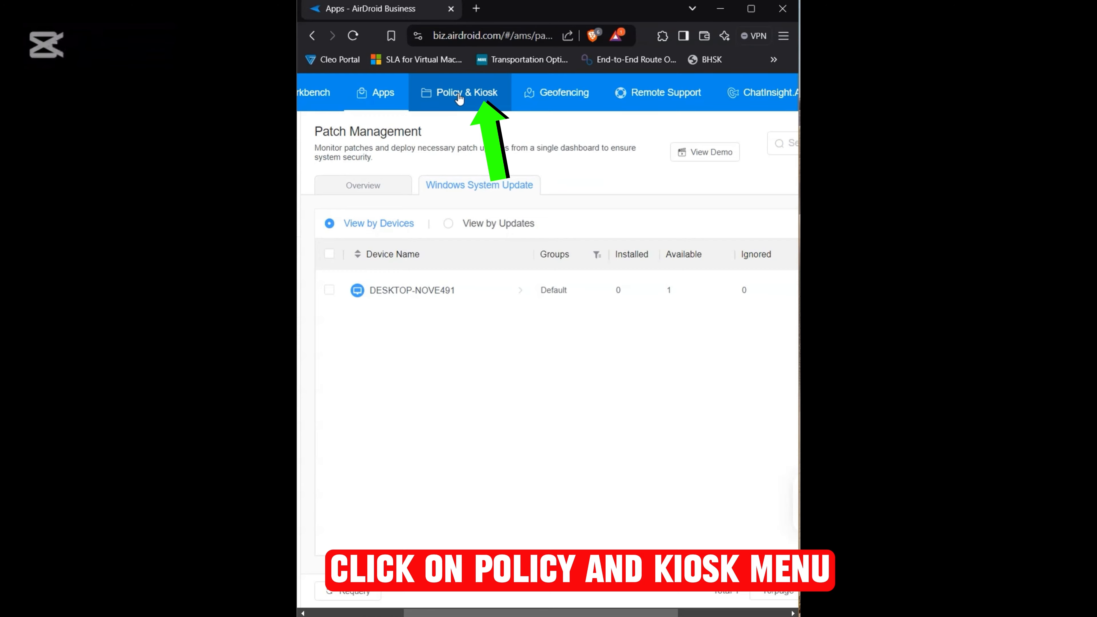
left_click(459, 92)
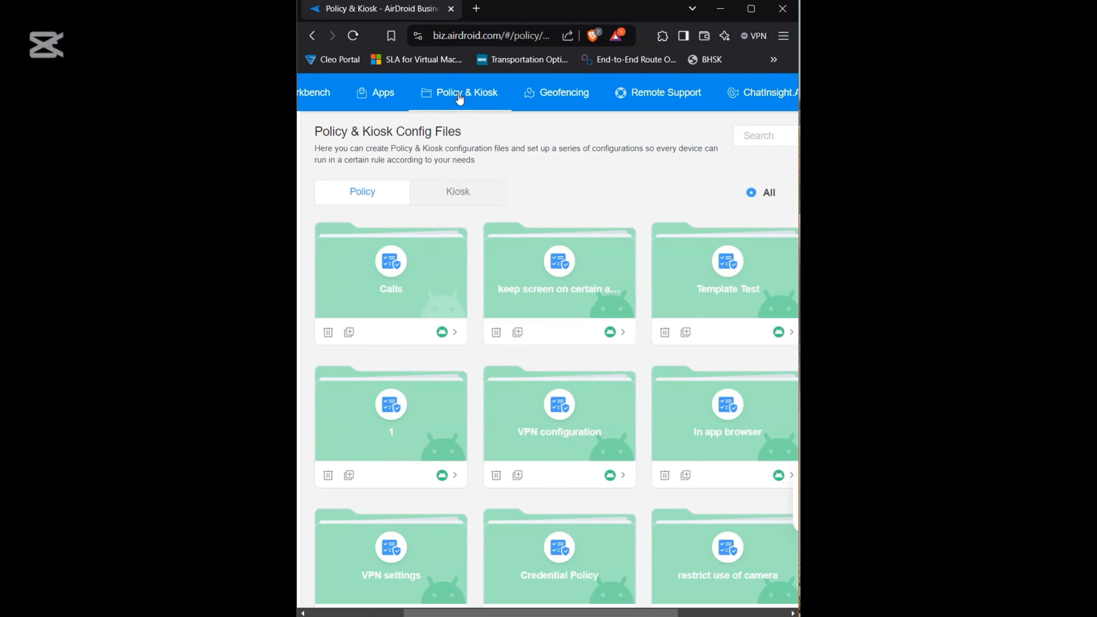
scroll(644, 176, "right", 5)
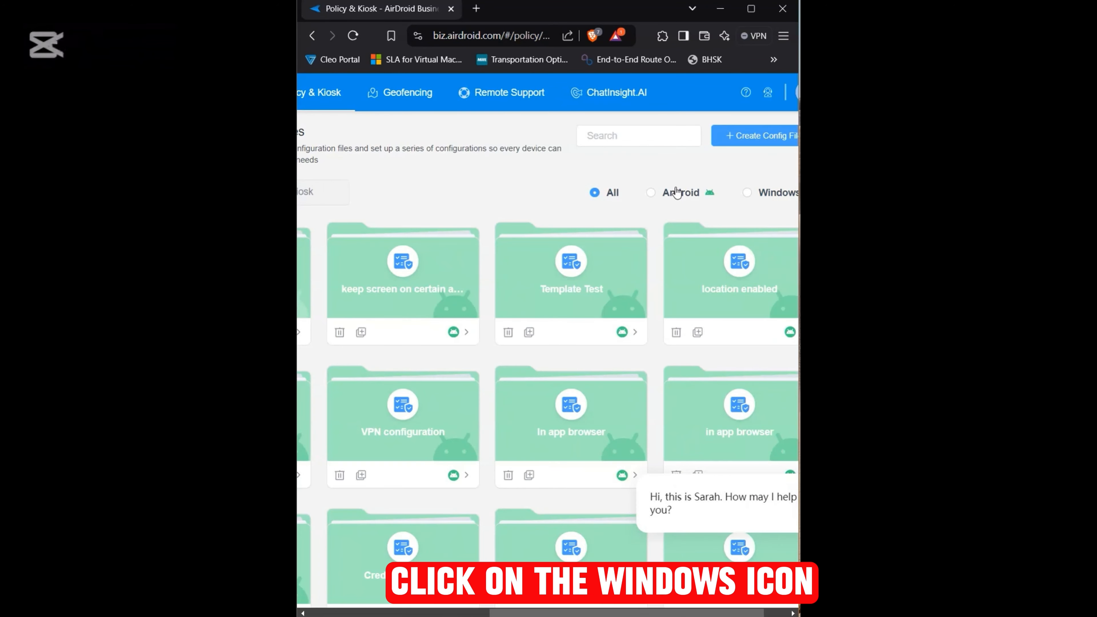
left_click(746, 193)
scroll(534, 225, "left", 5)
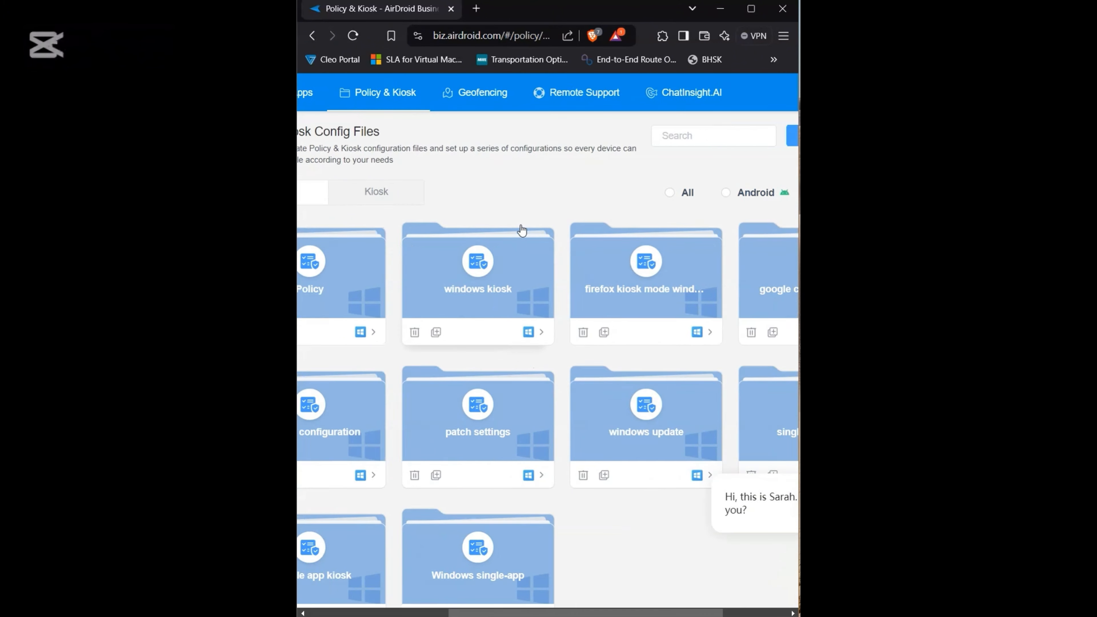
scroll(491, 344, "down", 1)
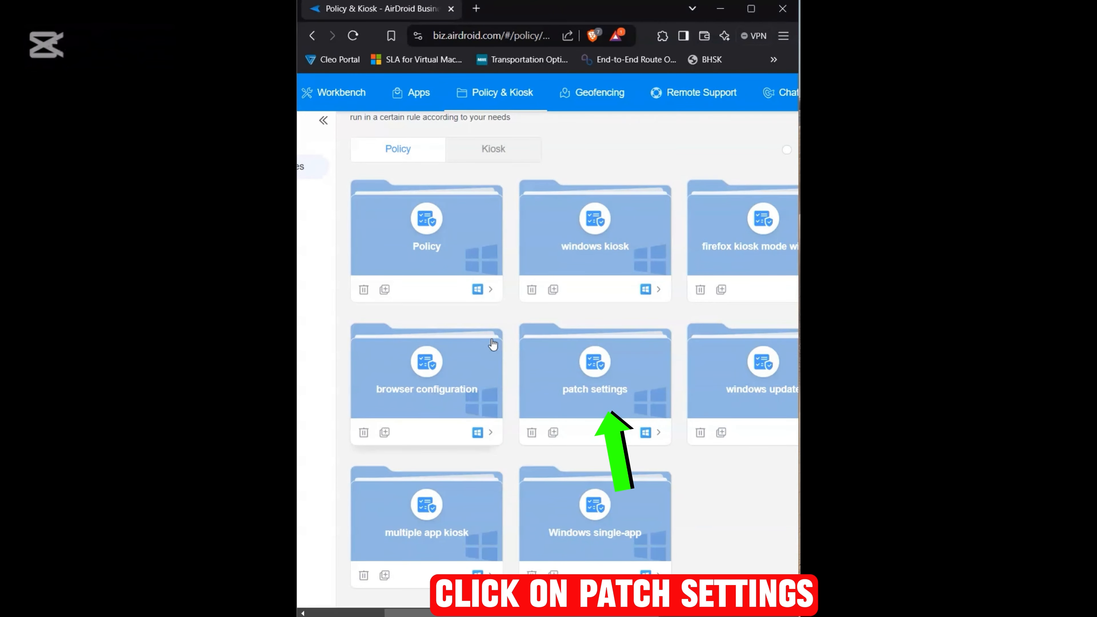
left_click(588, 395)
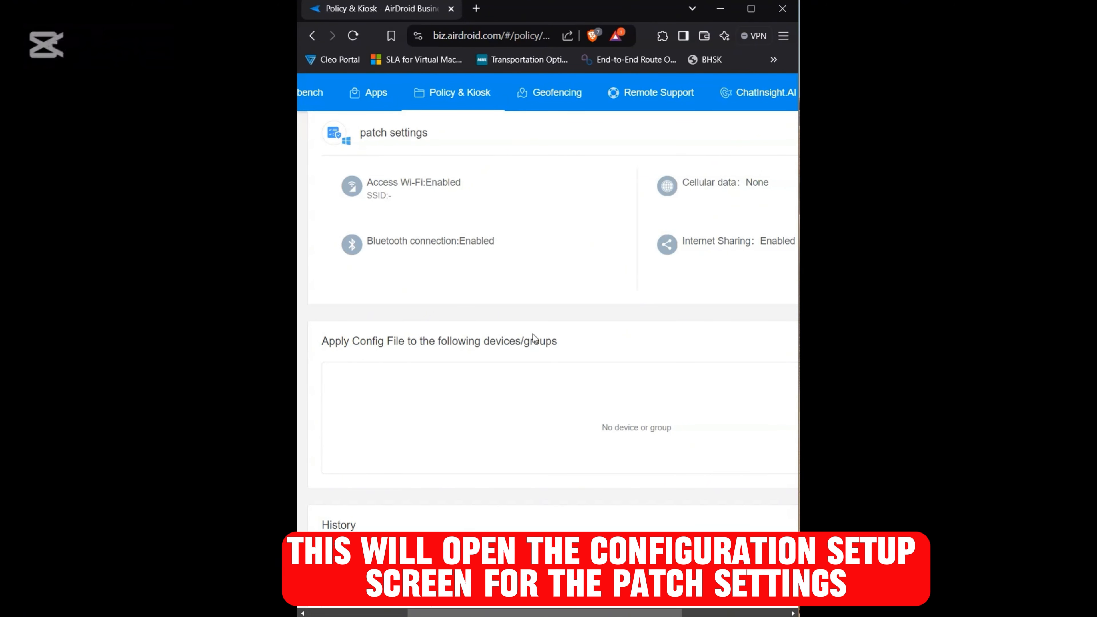
Step: Apply the patch settings config file to the device DESKTOP-NOVE491 in the Default group
scroll(533, 337, "right", 3)
scroll(534, 338, "right", 5)
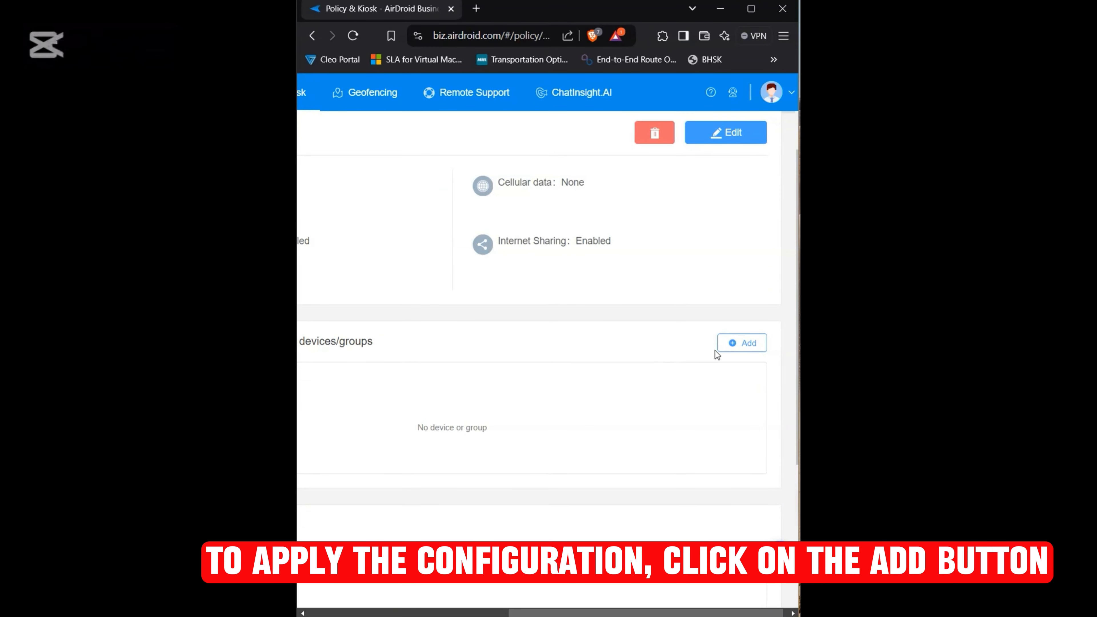
left_click(731, 344)
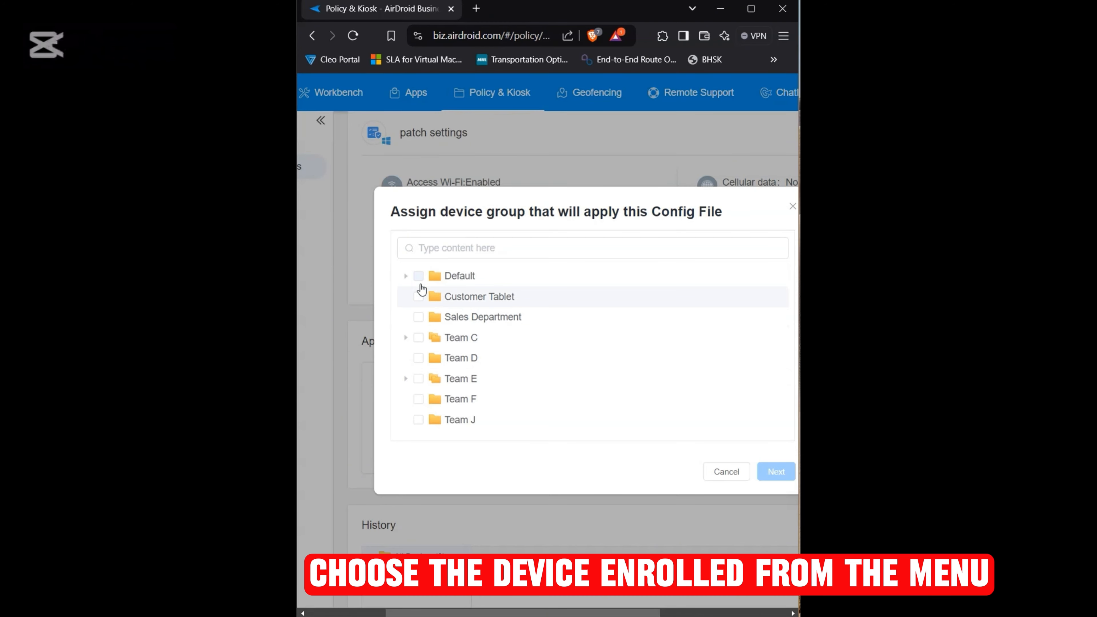
left_click(406, 279)
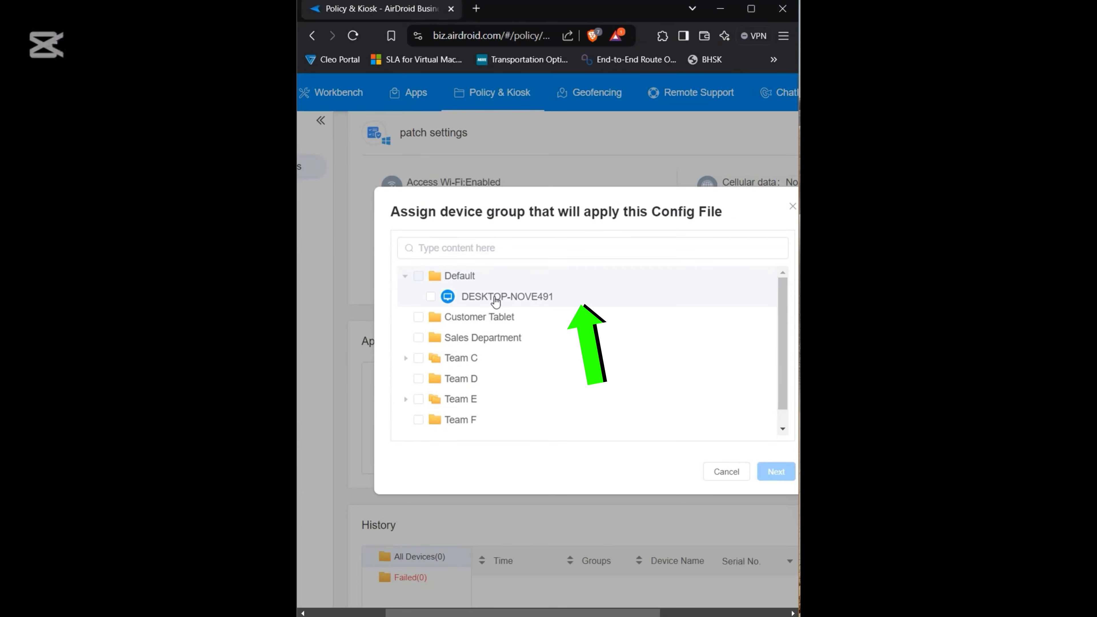
left_click(431, 296)
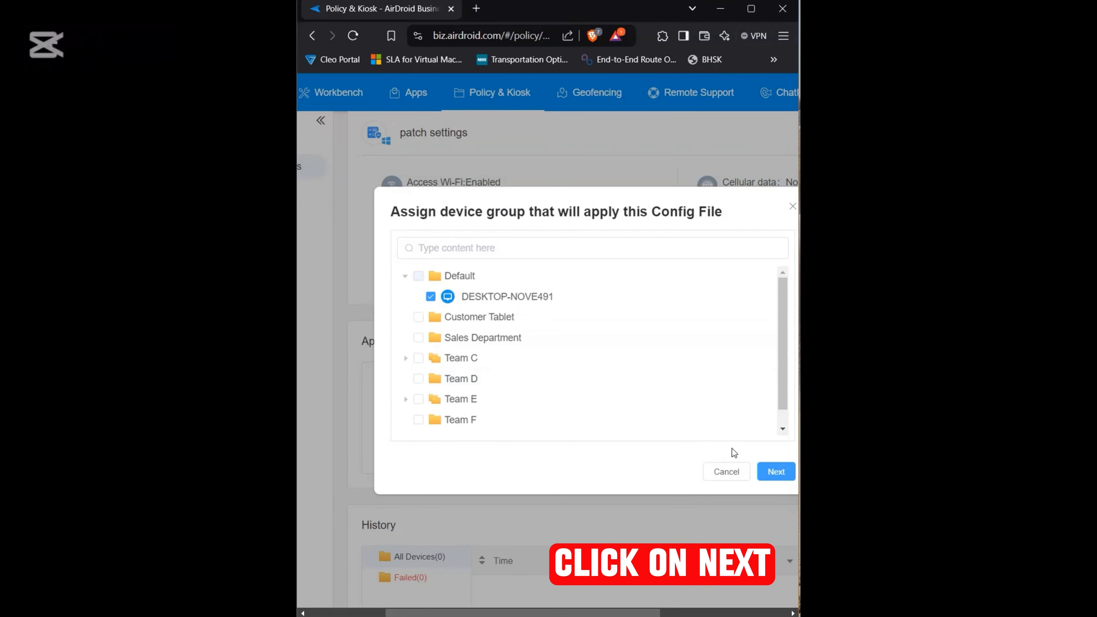
left_click(769, 473)
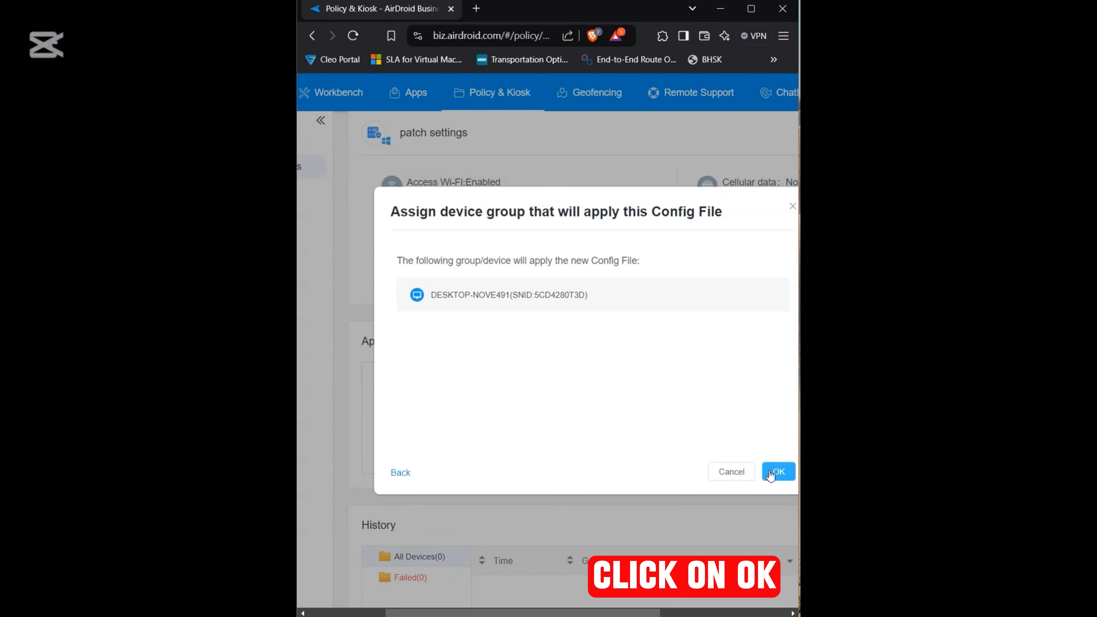
left_click(780, 472)
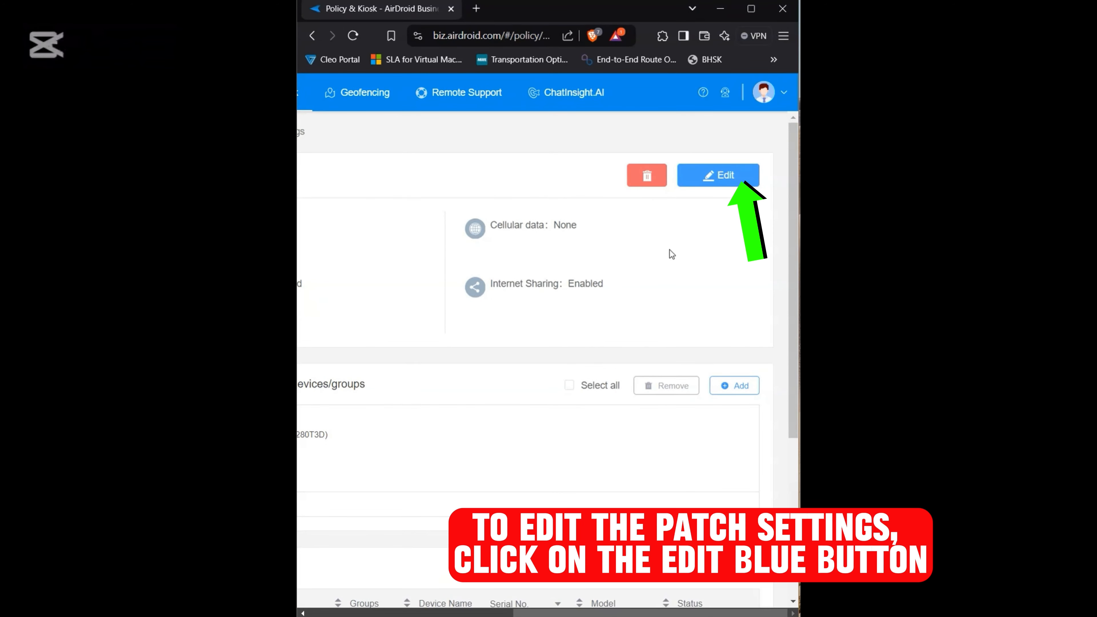
Step: Open the config file's Patch Settings for editing and review the interval options for checking available system patch updates
left_click(717, 172)
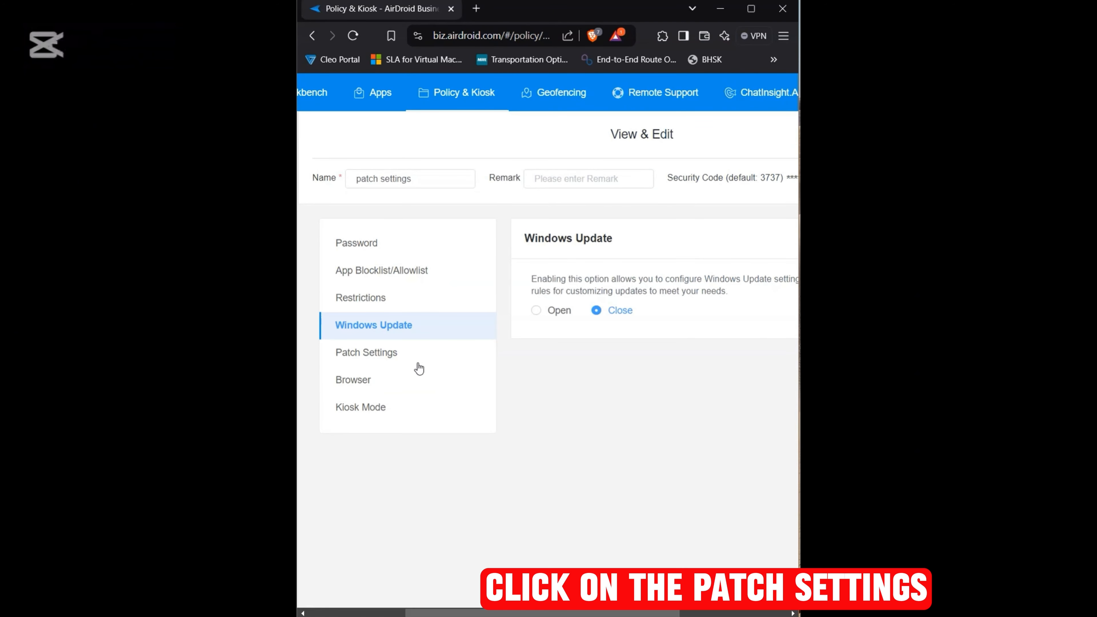
left_click(415, 362)
scroll(568, 366, "right", 5)
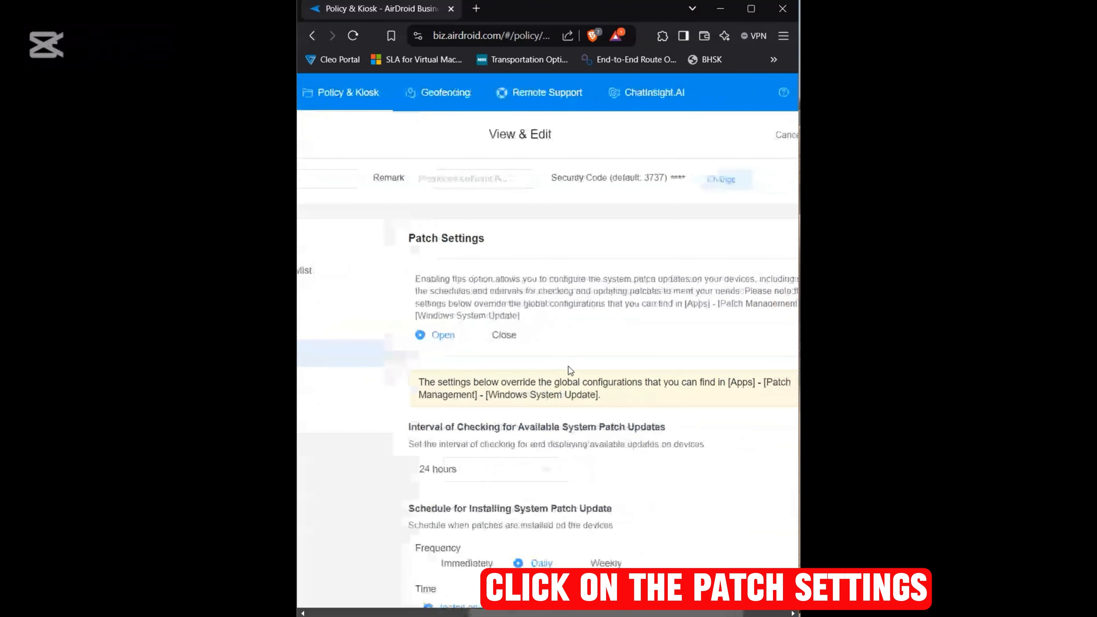
scroll(568, 366, "down", 3)
left_click(482, 363)
left_click(483, 363)
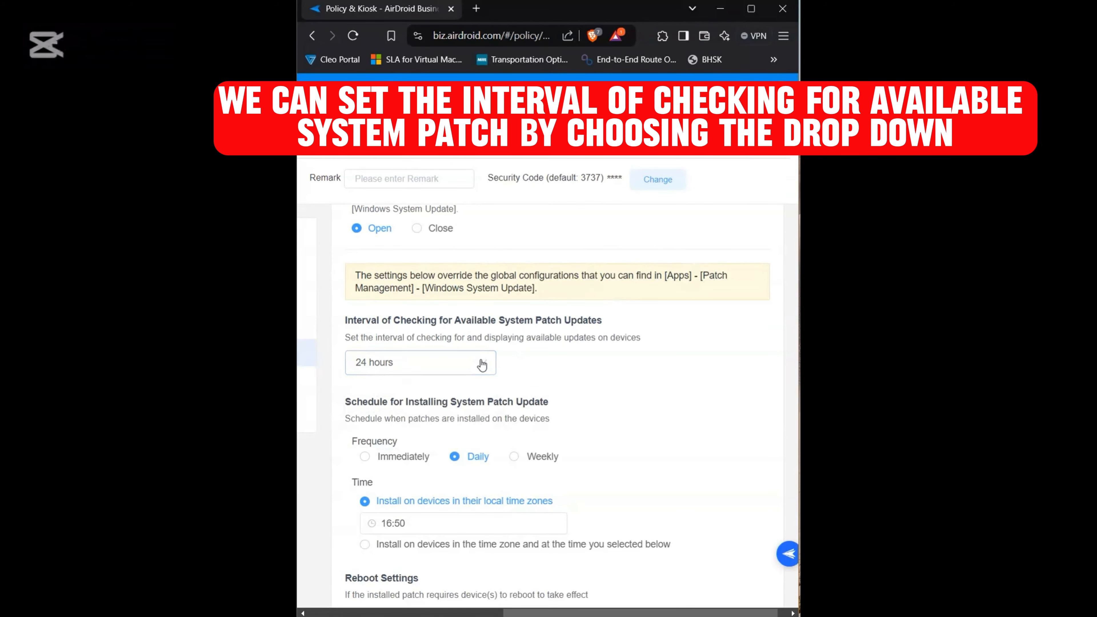
left_click(482, 365)
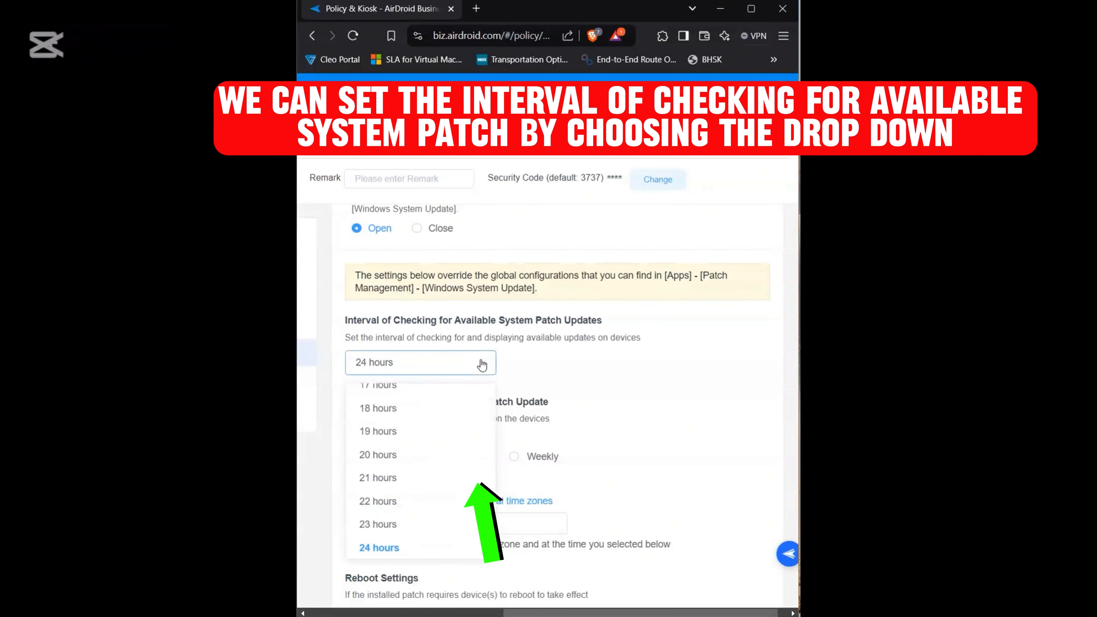
scroll(465, 467, "up", 3)
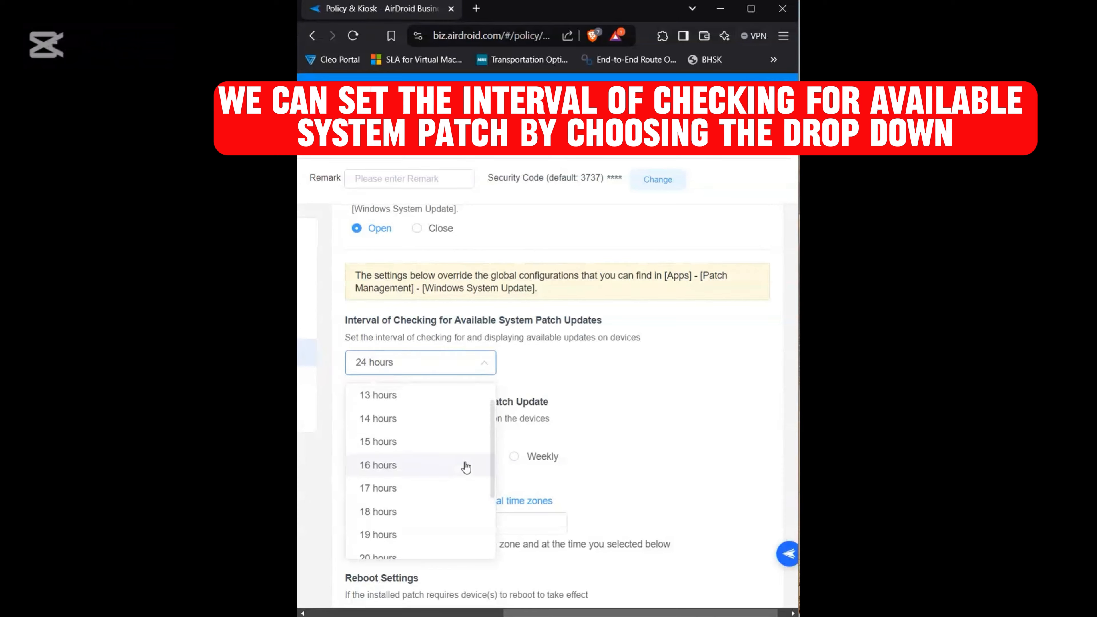
left_click(594, 460)
Step: Set the daily patch installation time in the devices' local time zones to 18:00
scroll(594, 460, "down", 2)
scroll(594, 460, "down", 1)
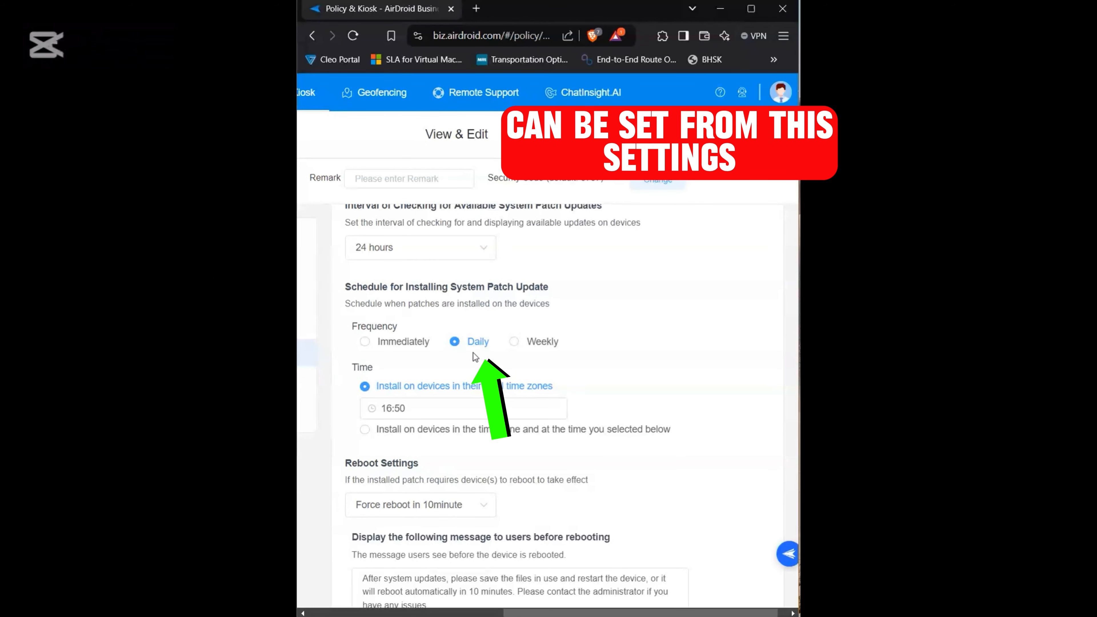
scroll(471, 352, "down", 1)
scroll(472, 352, "down", 1)
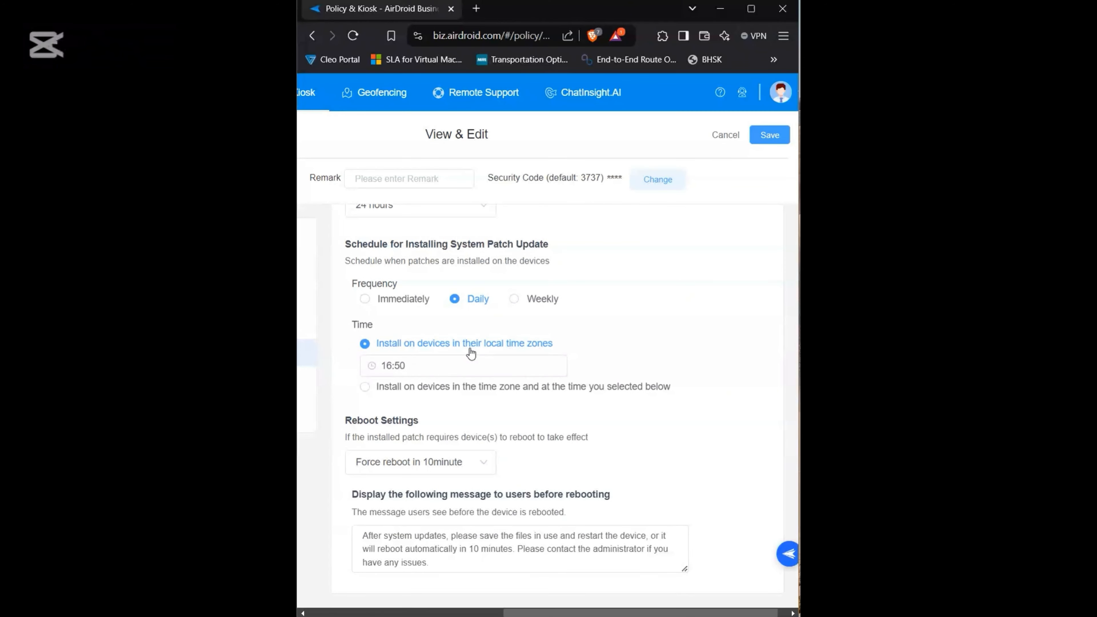
left_click(446, 370)
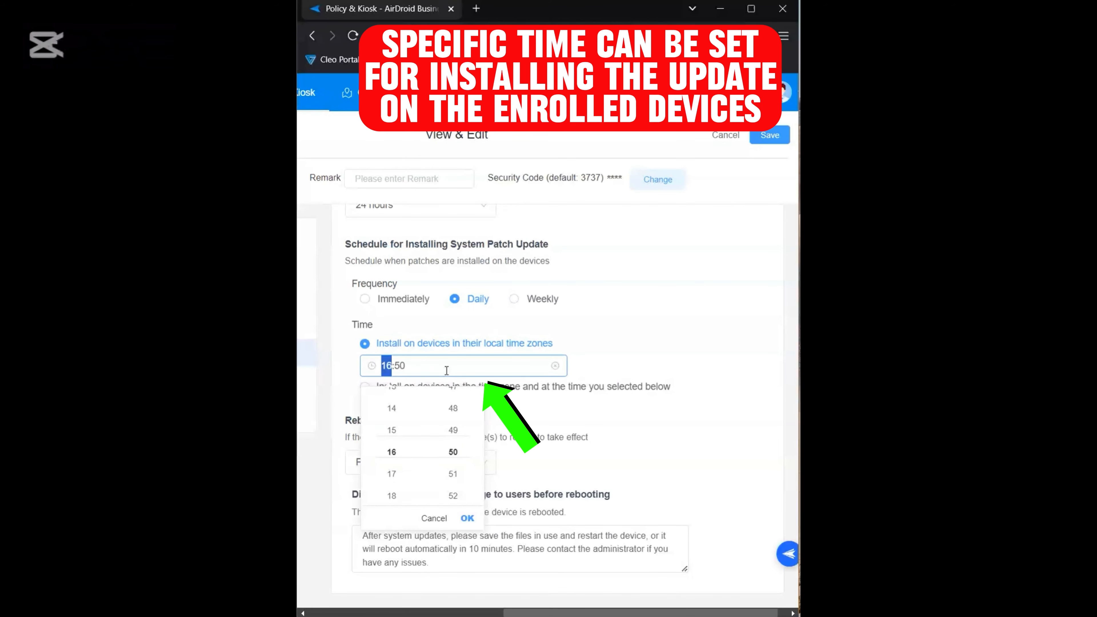
left_click(391, 494)
scroll(451, 462, "up", 1)
left_click(449, 462)
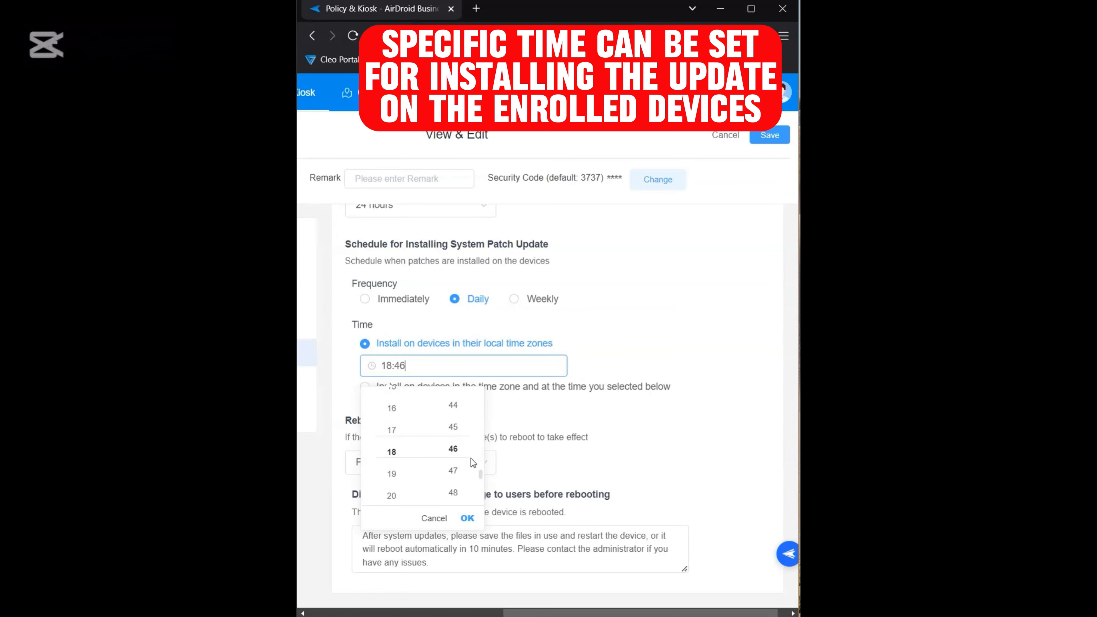
scroll(458, 432, "up", 15)
left_click(629, 406)
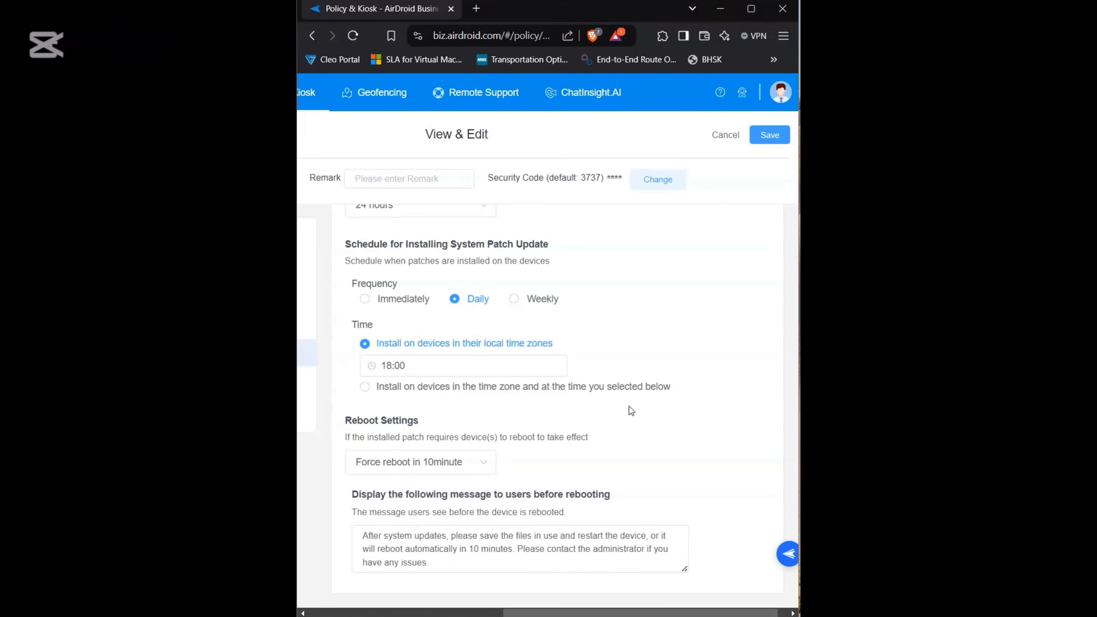
Step: Choose Force reboot in 10minute as the reboot setting, review the pre-reboot message and save the config file
left_click(470, 463)
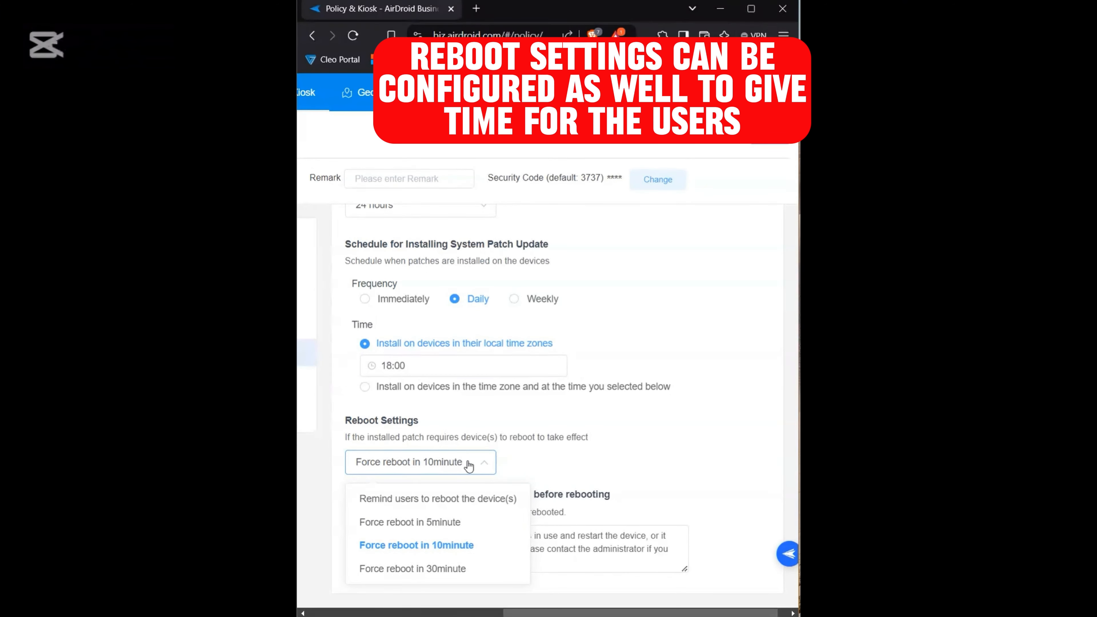
left_click(462, 546)
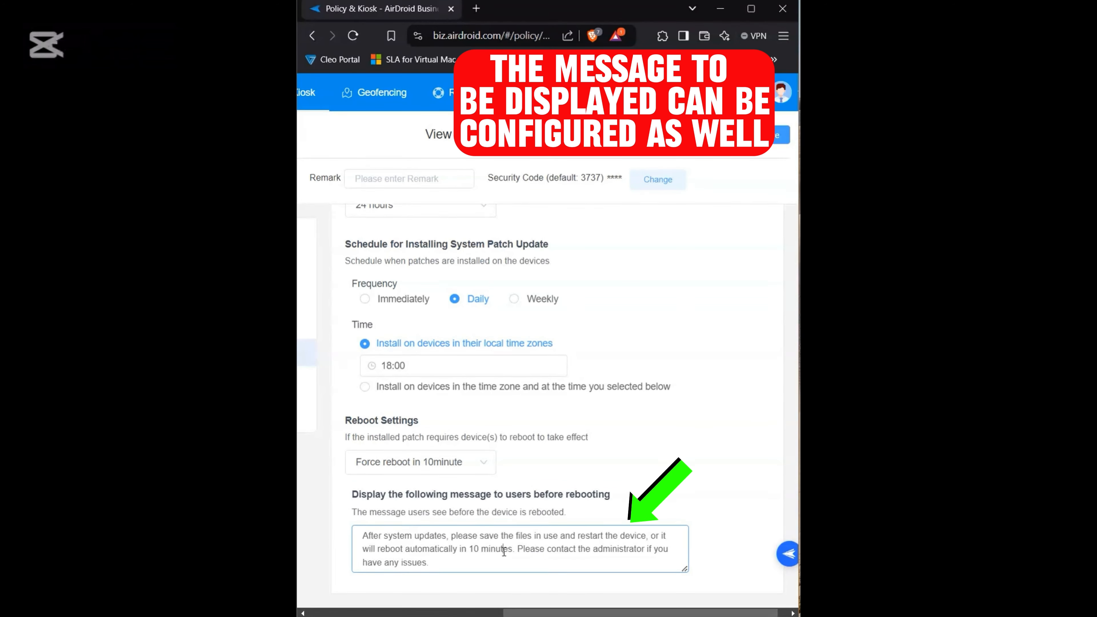
left_click_drag(468, 562, 361, 534)
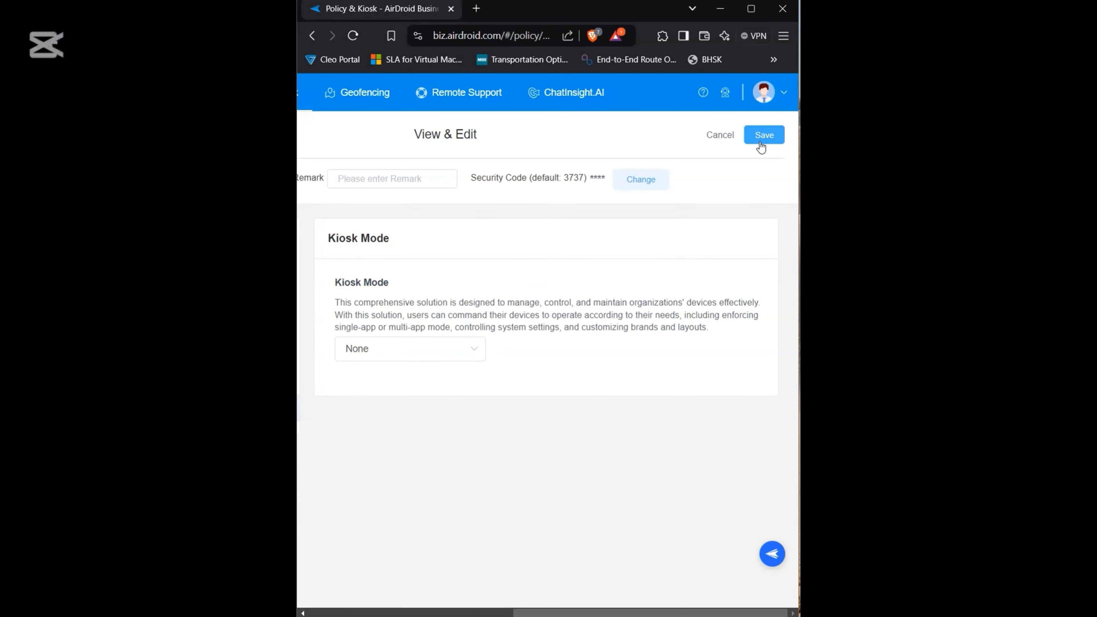
left_click(761, 141)
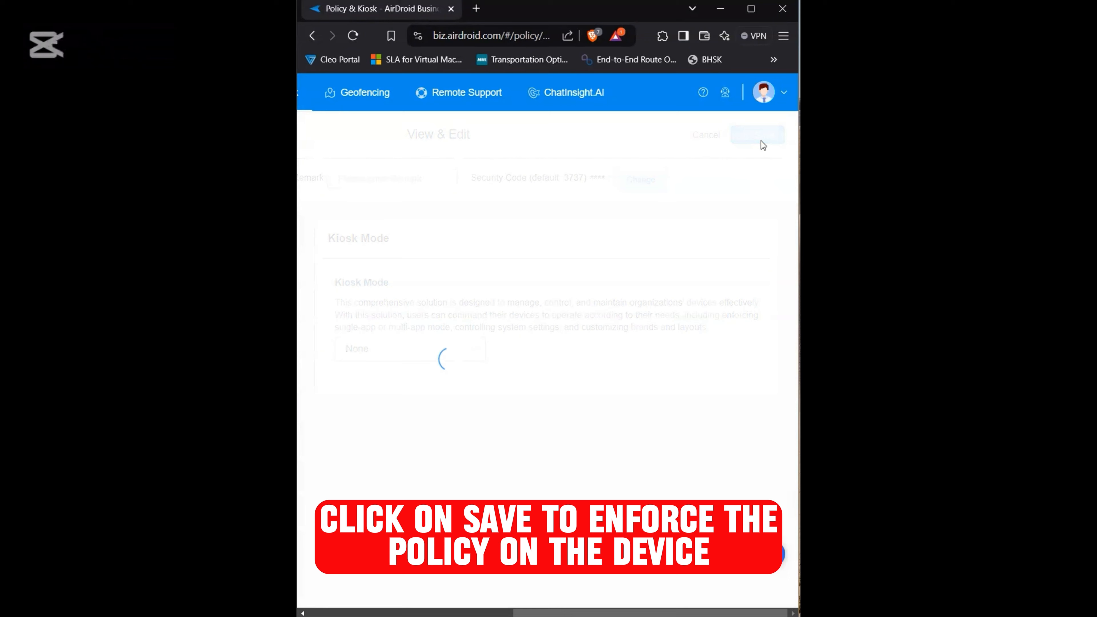